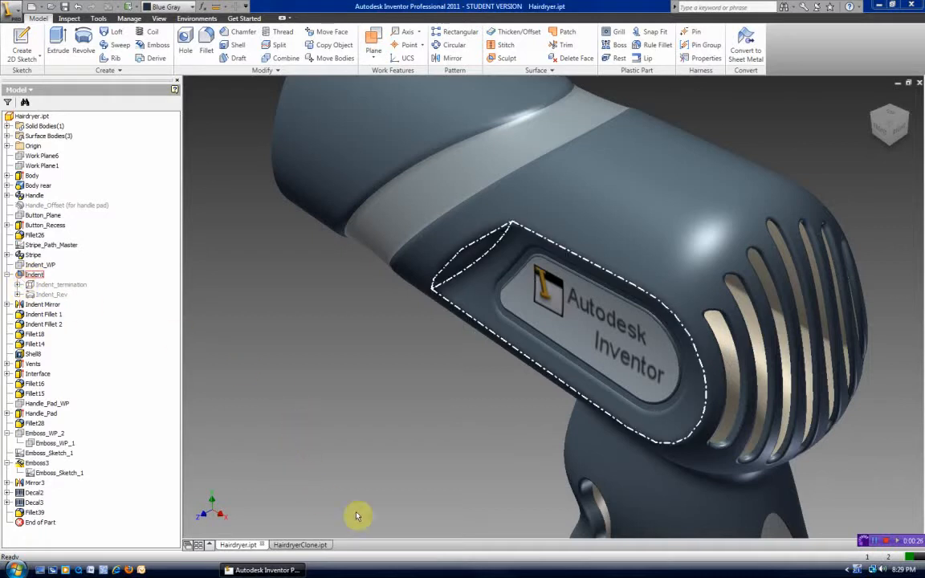
# Compare Hairdryer.ipt with HairdryerClone.ipt, and roll the Hairdryer.ipt history back to just after the Indent feature
pyautogui.click(308, 547)
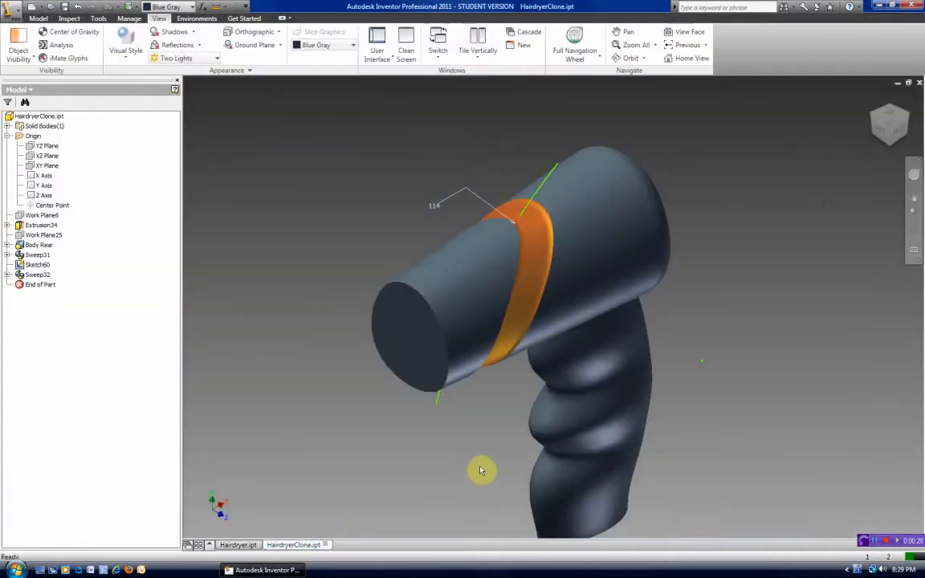
pyautogui.click(239, 545)
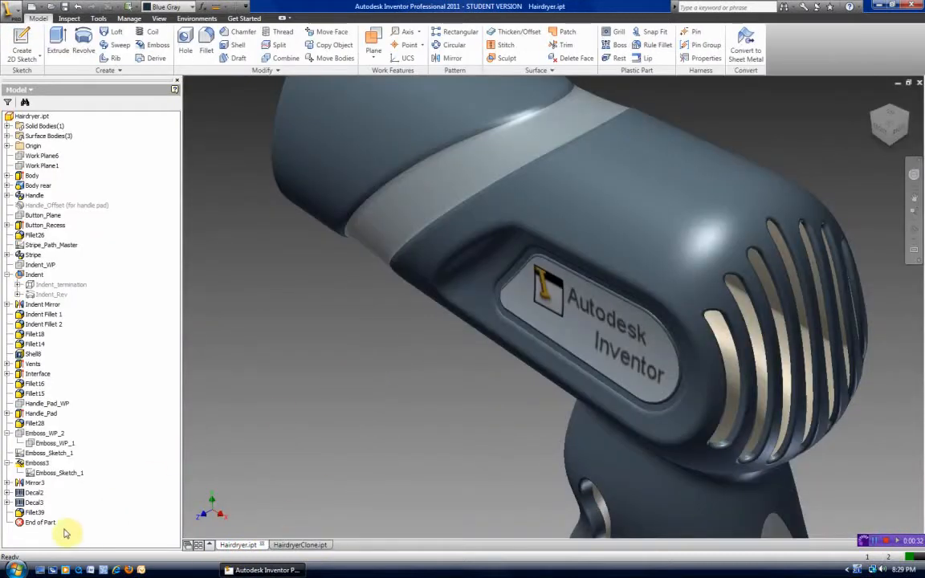
pyautogui.moveTo(41, 520); pyautogui.dragTo(28, 302)
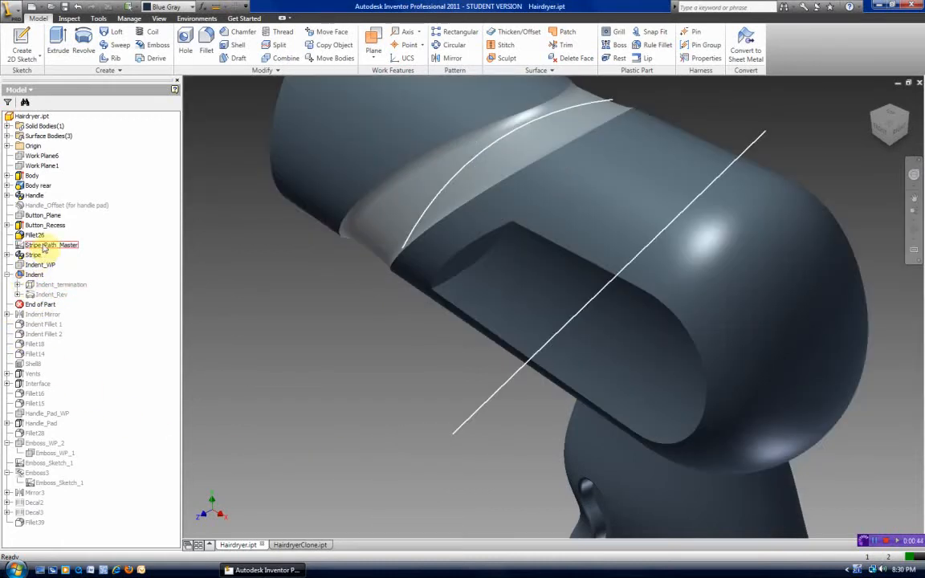
# Examine the Stripe_Path_Master sketch and the sketches used by Indent_termination and Indent_Rev within the Indent feature
pyautogui.click(44, 245)
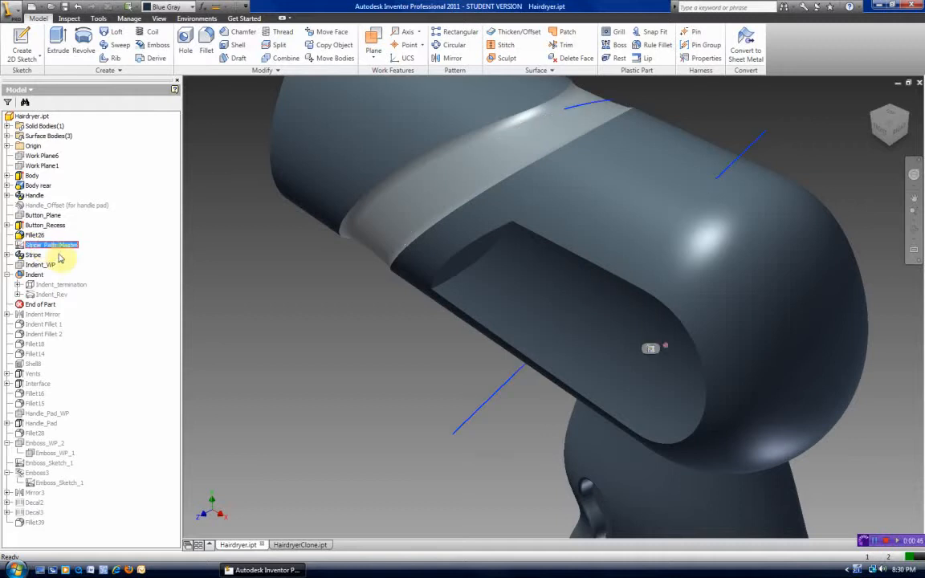
pyautogui.click(18, 285)
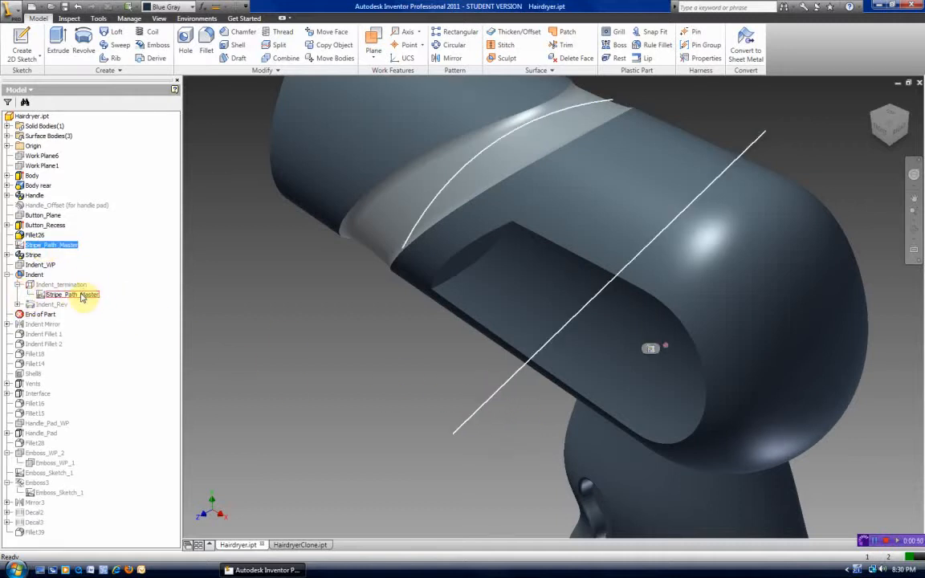
pyautogui.click(18, 304)
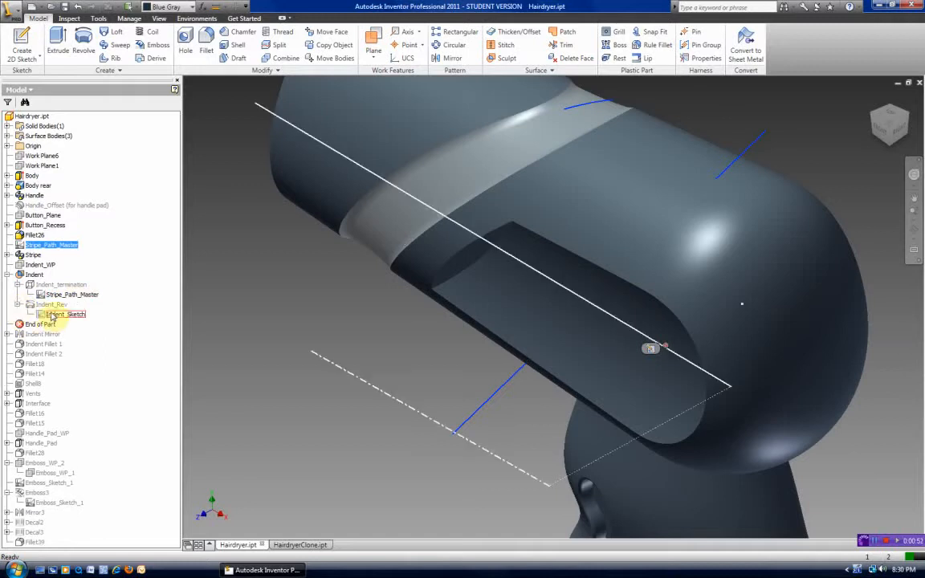
pyautogui.click(60, 294)
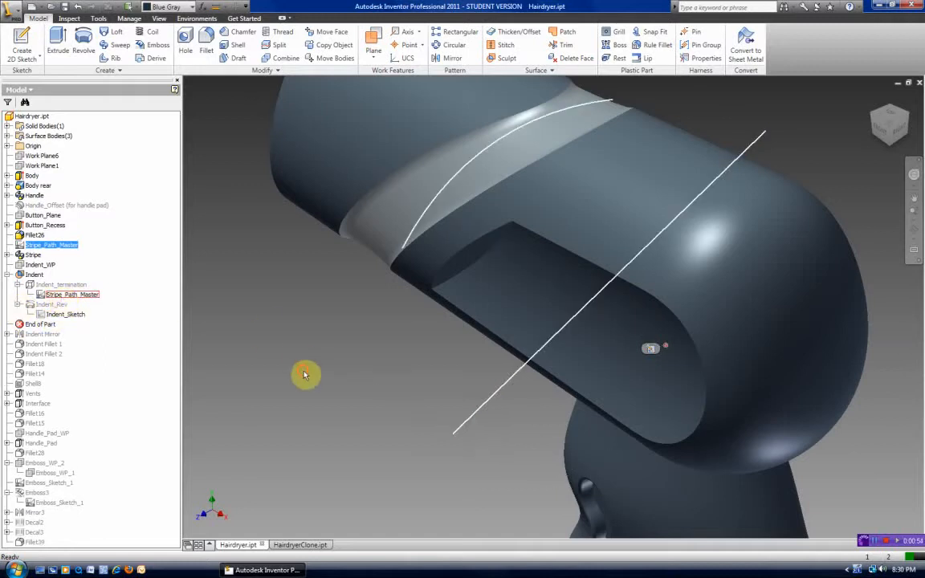
# Switch to HairdryerClone.ipt and rename Sketch60, the stripe path sketch, as stripe path_master
pyautogui.click(303, 544)
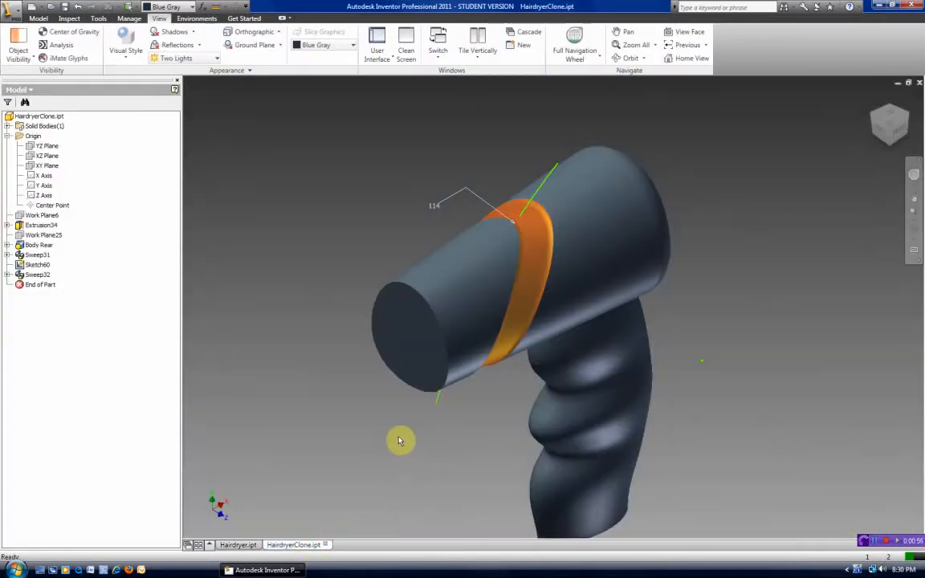
pyautogui.click(25, 267)
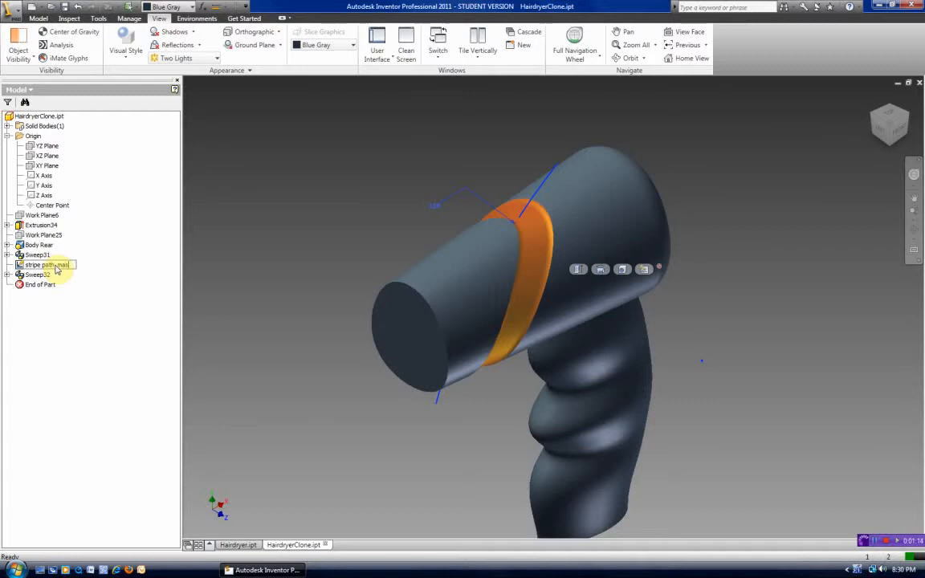
pyautogui.click(53, 267)
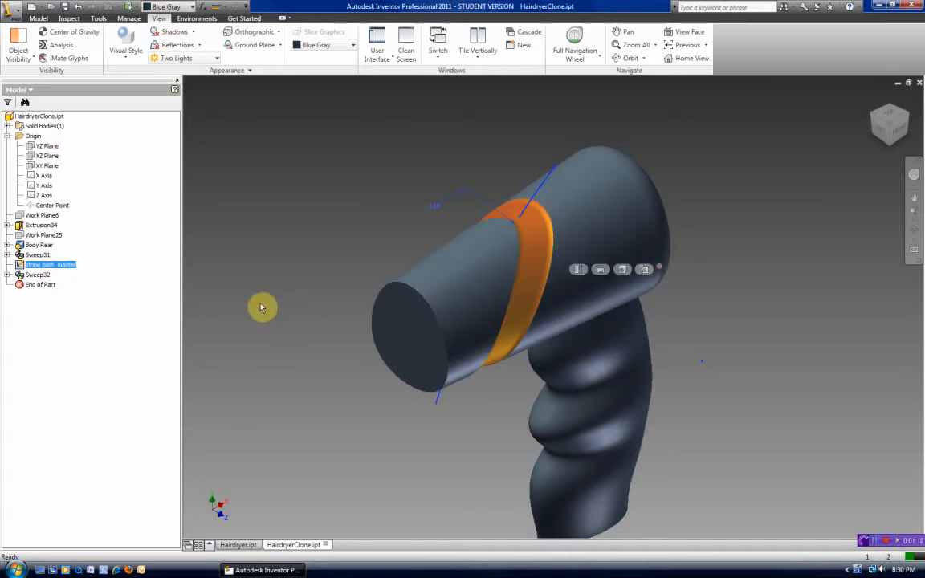
# Edit the stripe path_master sketch, adding a slanted line that crosses the body behind the arc from below to above, and finish it
pyautogui.doubleClick(21, 264)
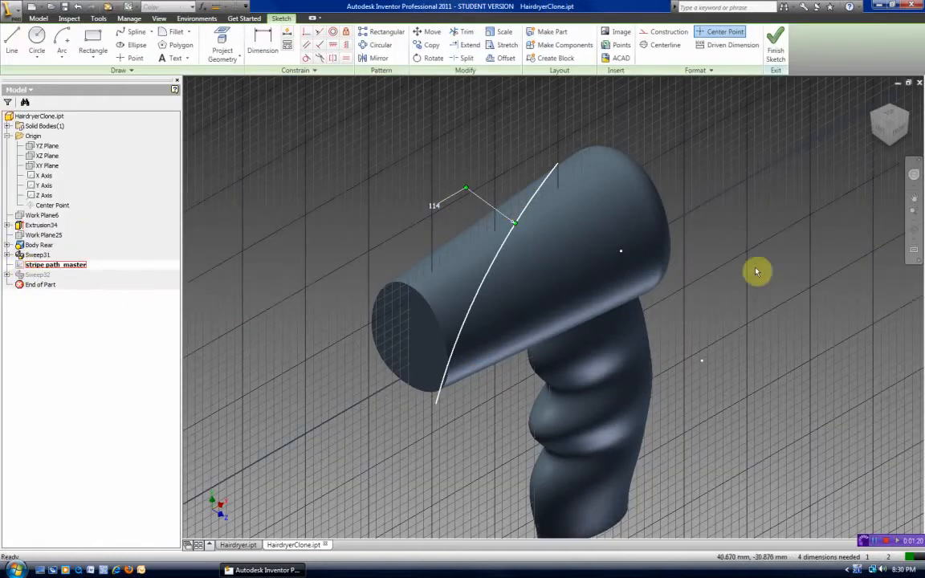
pyautogui.click(901, 133)
pyautogui.scroll(-3, 506, 362)
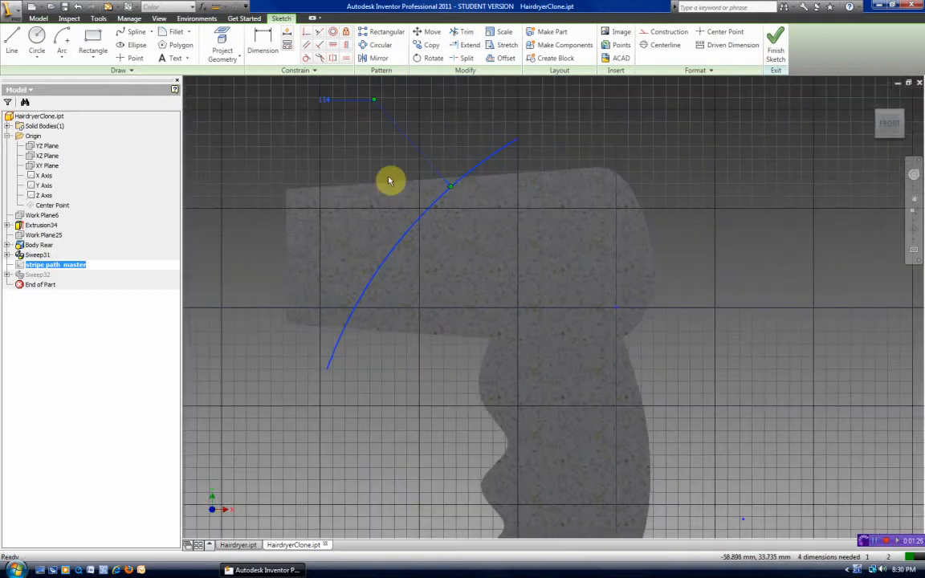
pyautogui.click(12, 42)
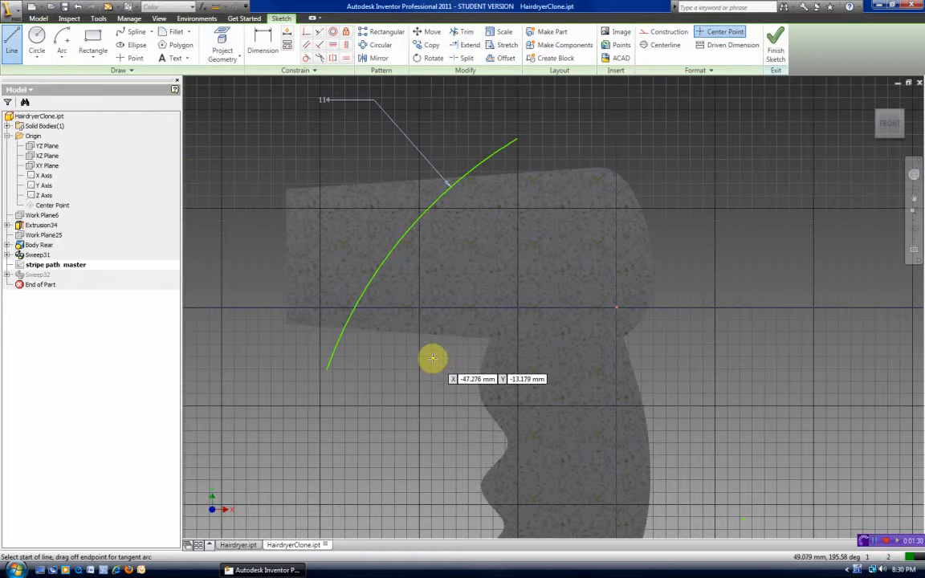
pyautogui.click(409, 405)
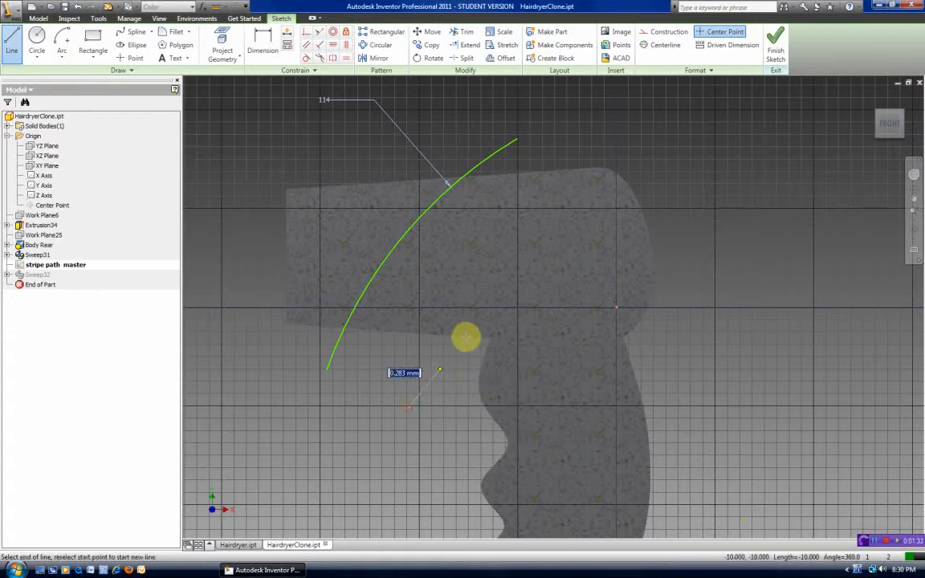
pyautogui.click(616, 99)
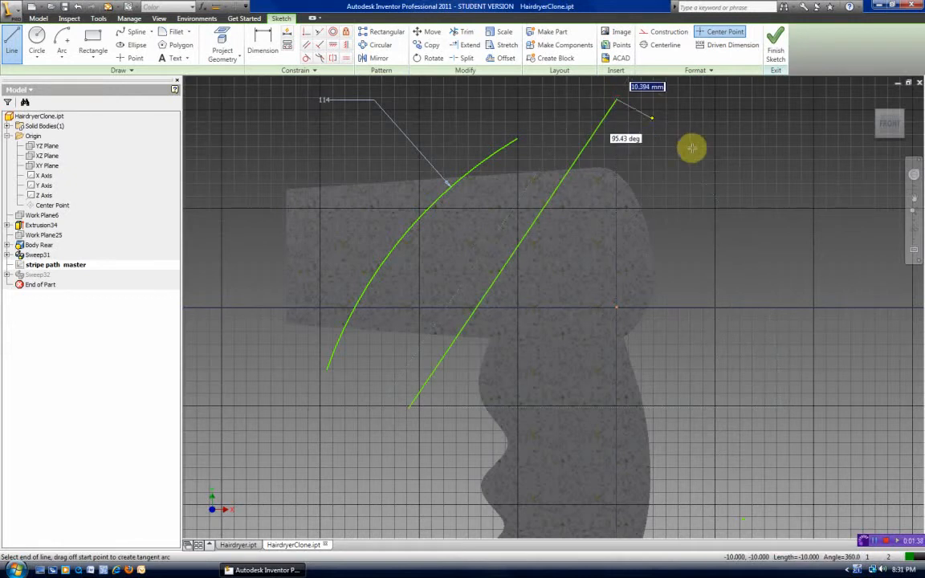
pyautogui.rightClick(753, 209)
pyautogui.click(770, 214)
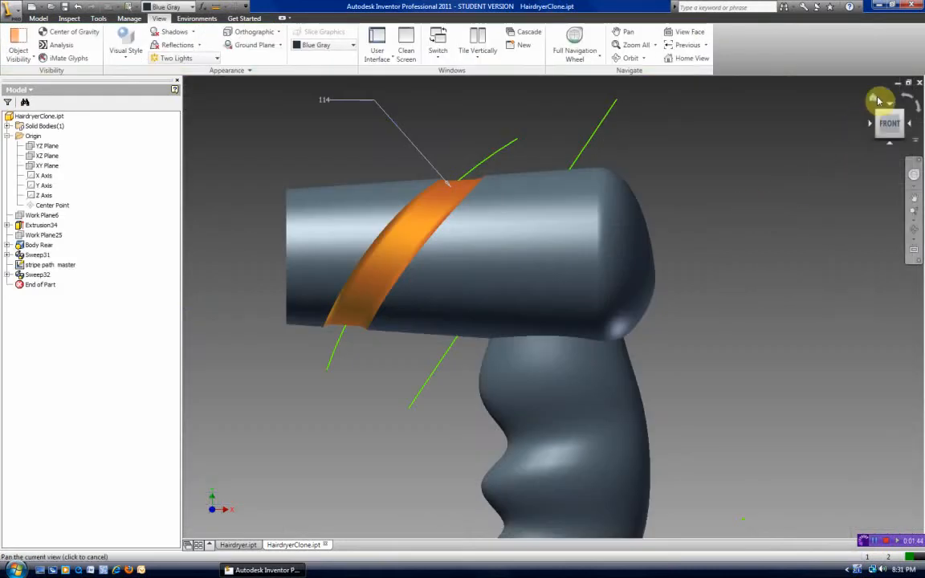
pyautogui.click(877, 100)
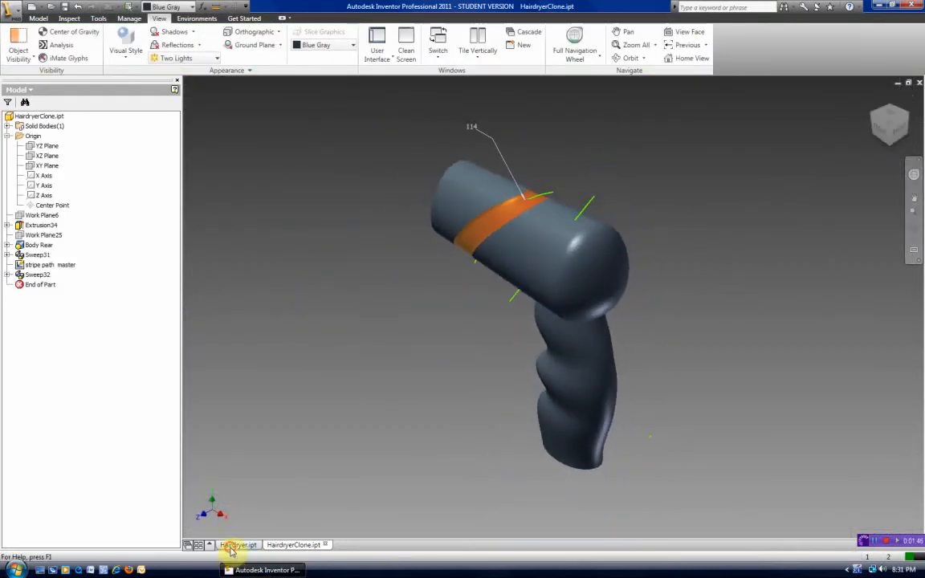
# In Hairdryer.ipt, examine from the front how Indent_Sketch sits relative to the origin XZ Plane
pyautogui.click(233, 546)
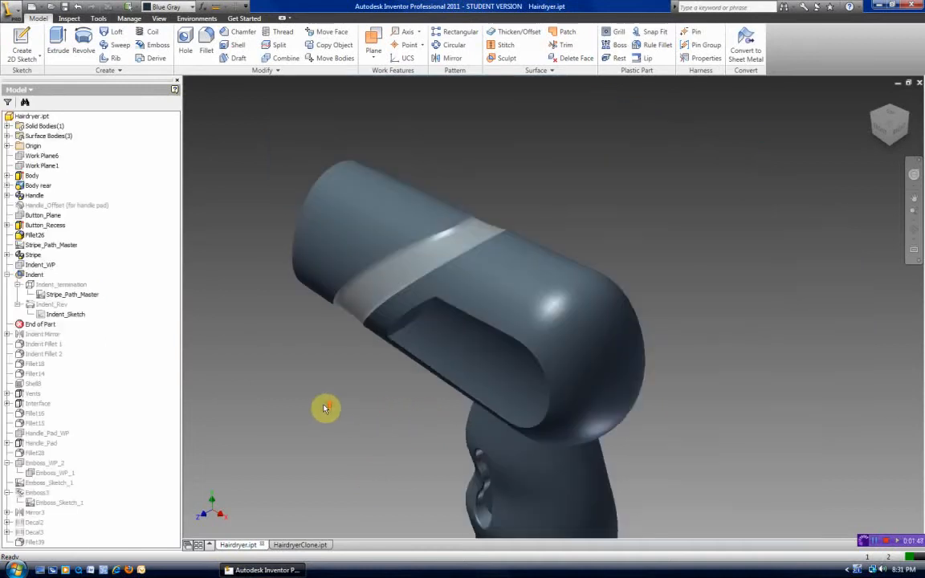
pyautogui.click(53, 315)
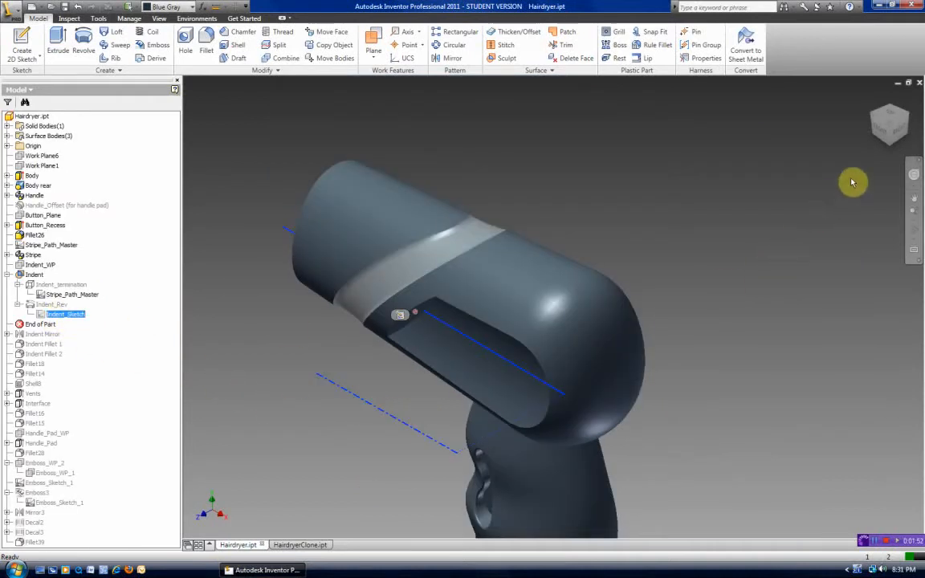
pyautogui.click(881, 128)
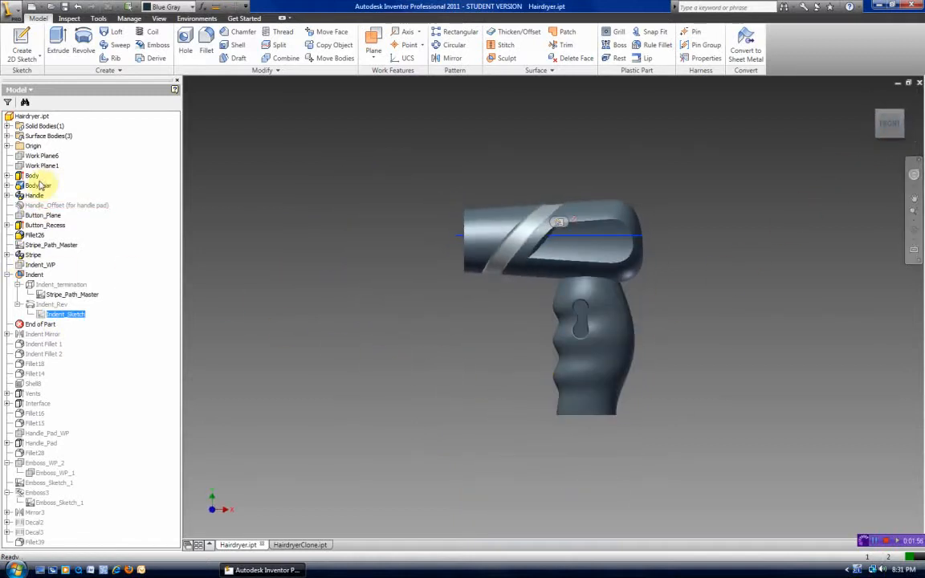
pyautogui.click(8, 146)
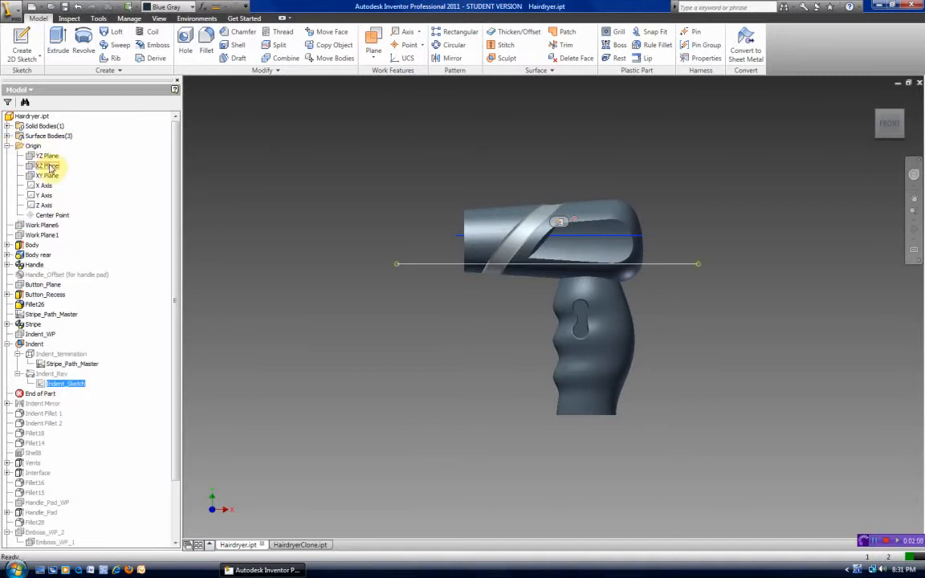
pyautogui.click(48, 166)
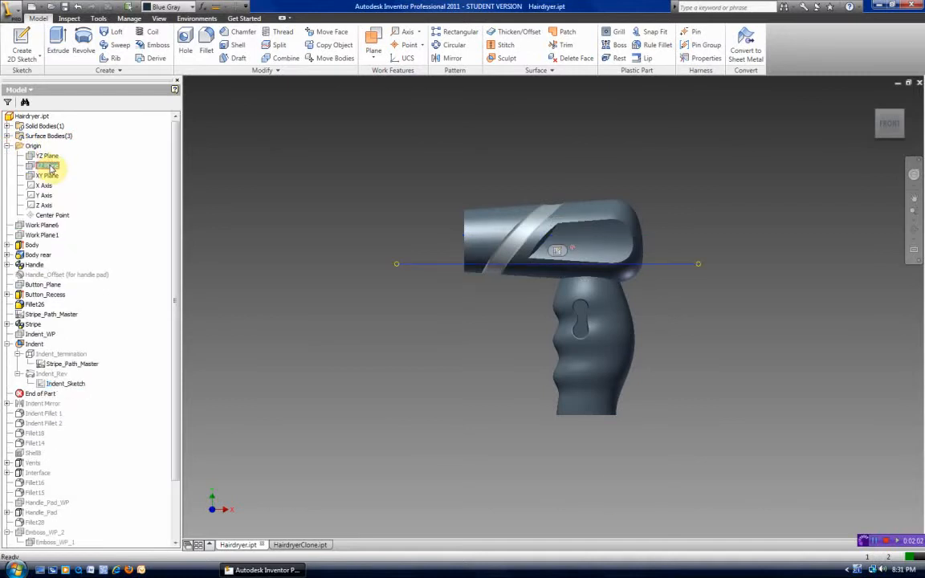
# Check the offset dimension of the Indent_WP work plane that carries Indent_Sketch
pyautogui.click(50, 388)
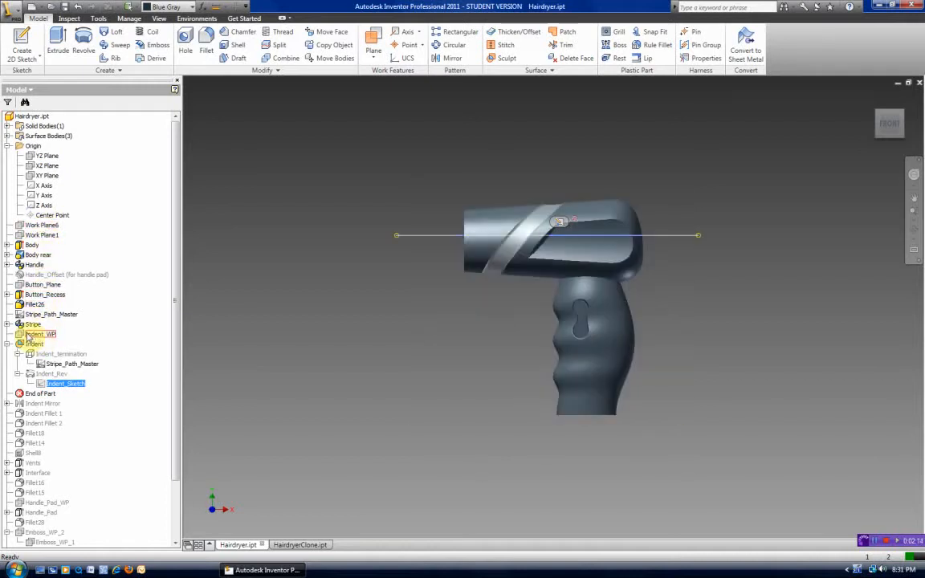
pyautogui.doubleClick(28, 336)
pyautogui.moveTo(37, 363); pyautogui.dragTo(751, 253)
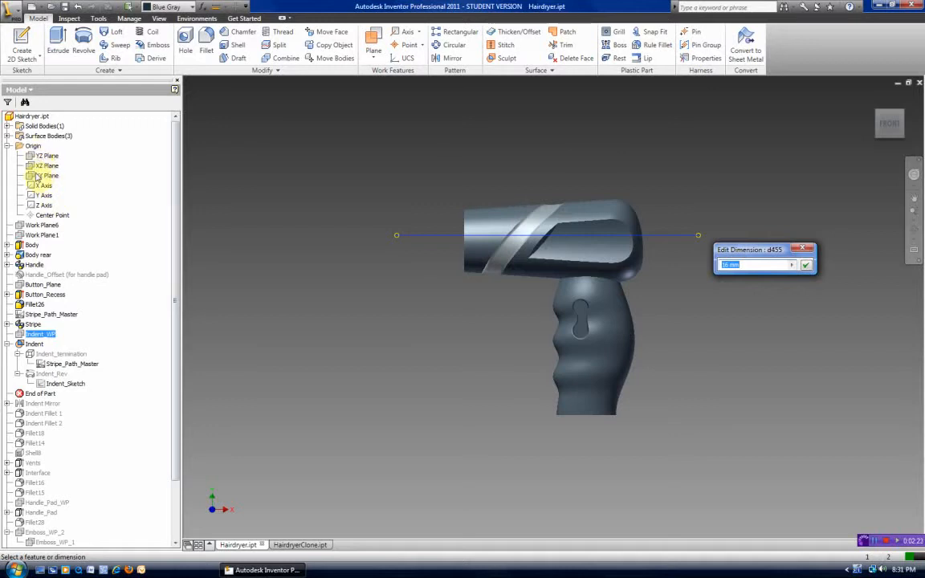
pyautogui.click(804, 250)
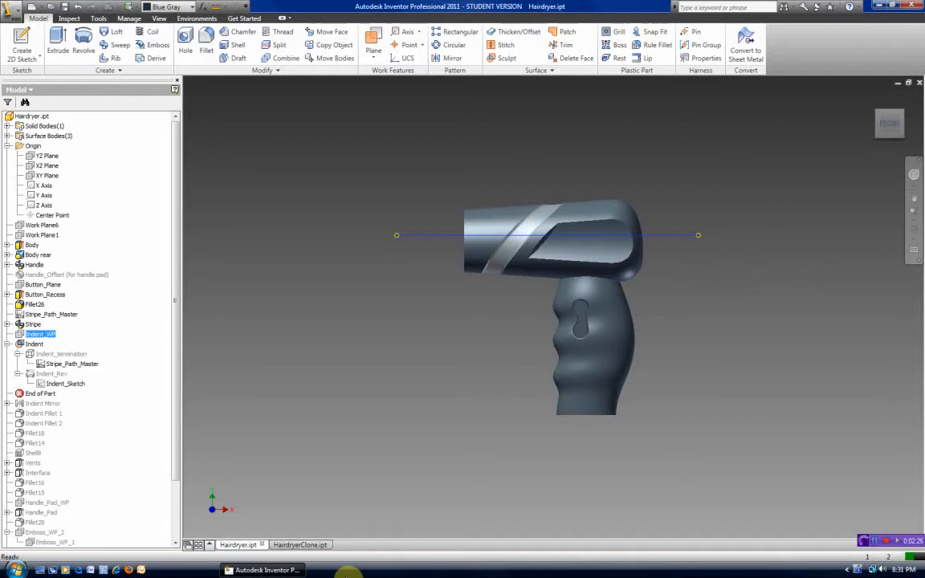
# In HairdryerClone.ipt, create a work plane offset upward from the origin XZ Plane
pyautogui.click(312, 549)
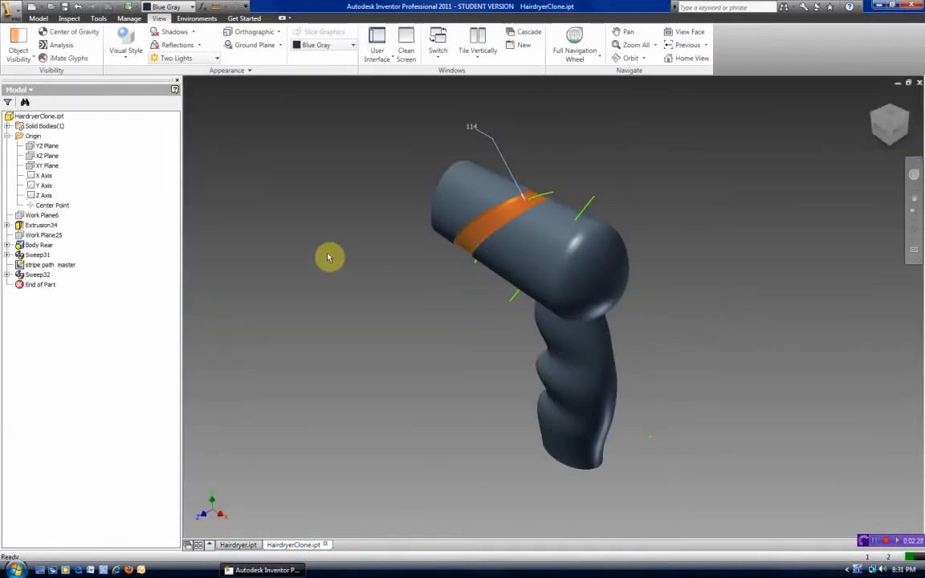
pyautogui.click(45, 155)
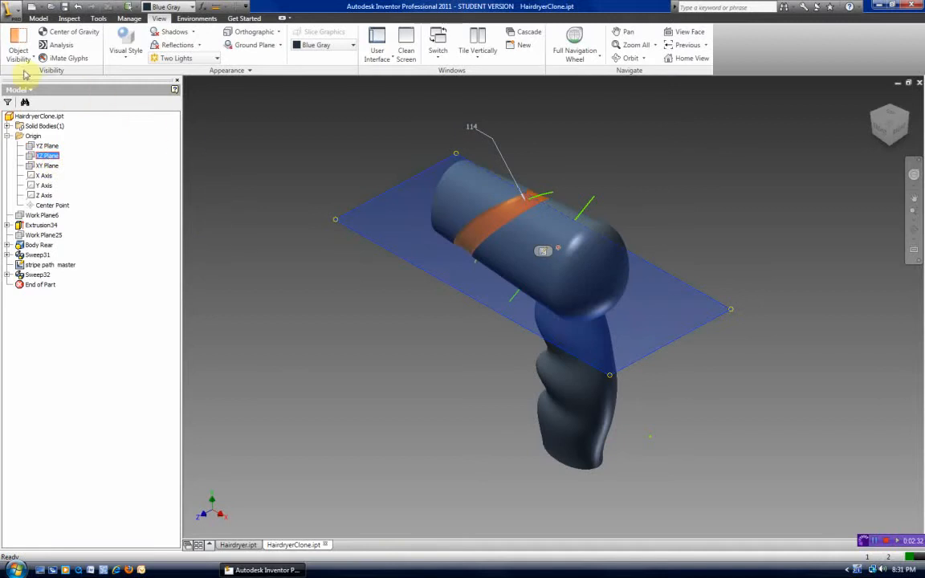
pyautogui.click(40, 19)
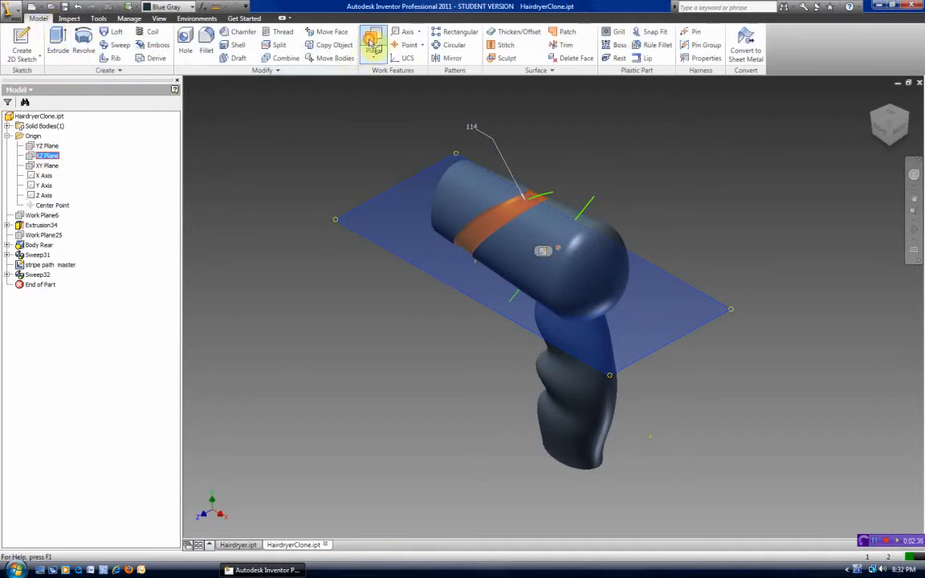
pyautogui.click(371, 41)
pyautogui.moveTo(390, 254); pyautogui.dragTo(406, 215)
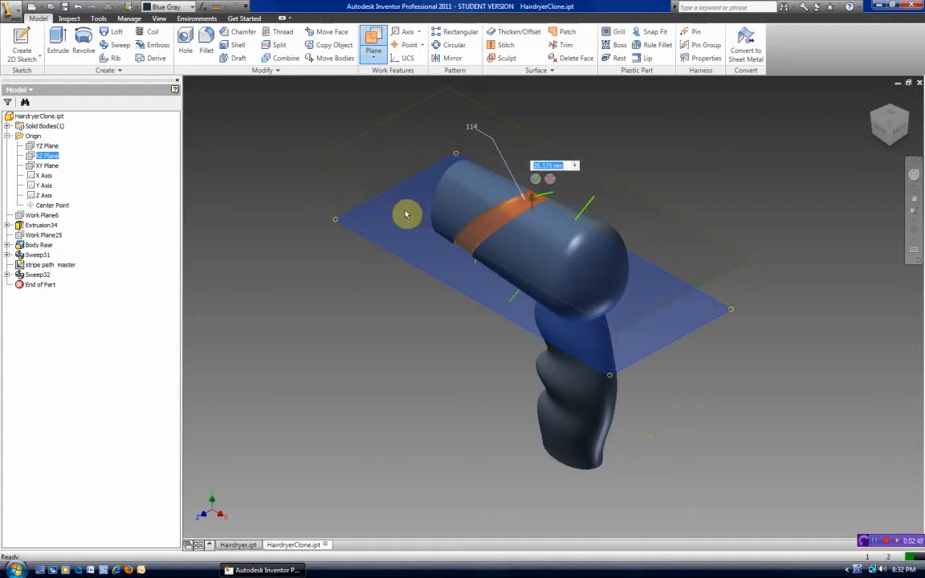
pyautogui.click(536, 178)
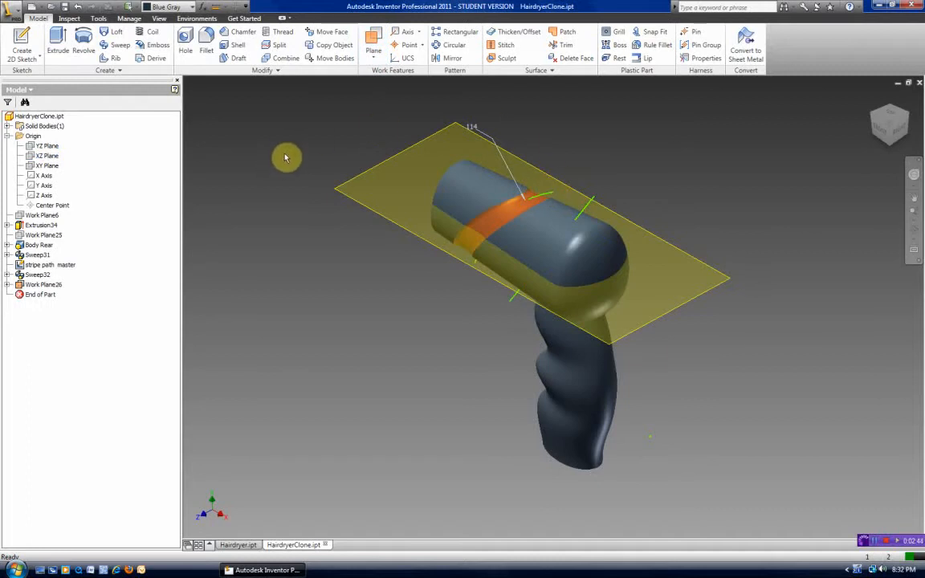
# Start a 2D sketch on the new offset work plane, with the plane hidden and the model sliced at the sketch
pyautogui.click(24, 44)
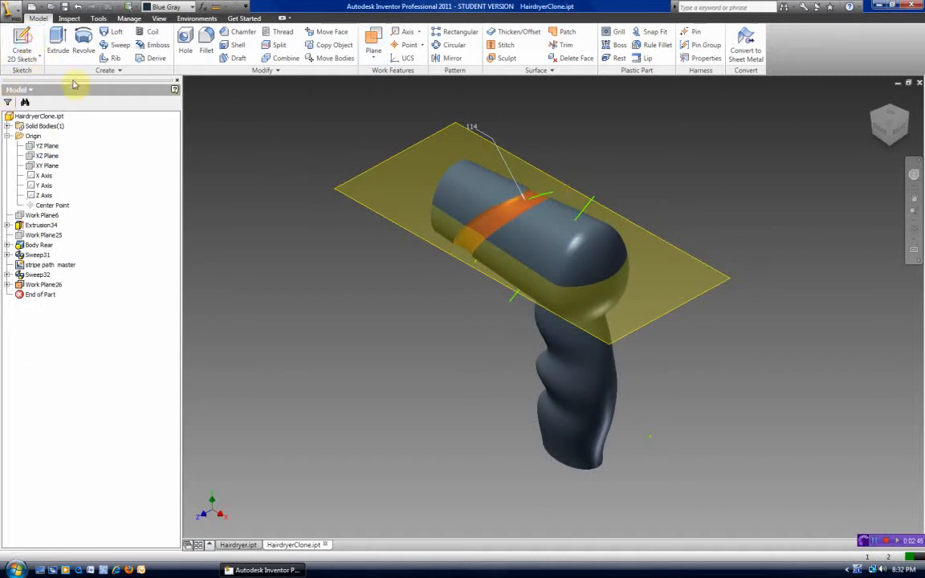
pyautogui.click(353, 185)
pyautogui.rightClick(325, 310)
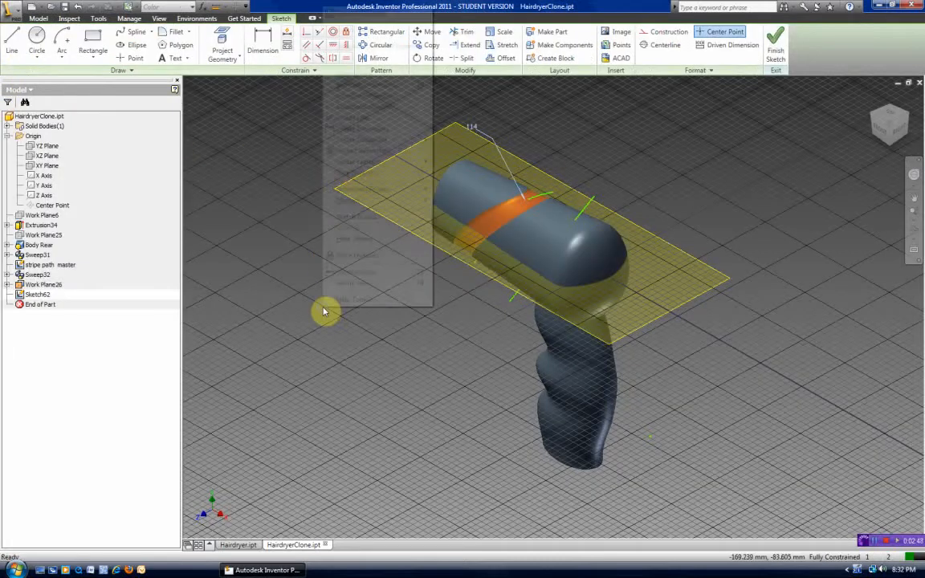
pyautogui.click(263, 202)
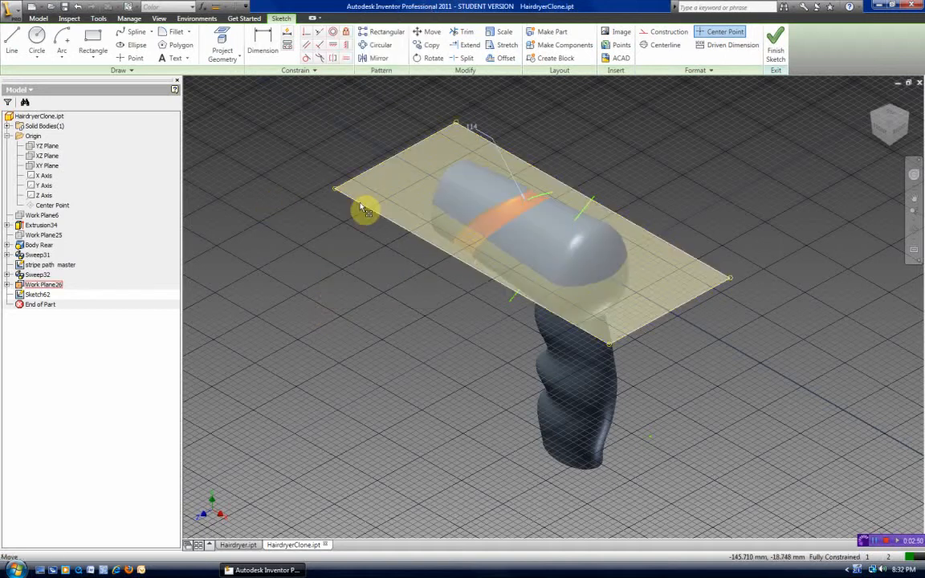
pyautogui.click(360, 207)
pyautogui.rightClick(329, 185)
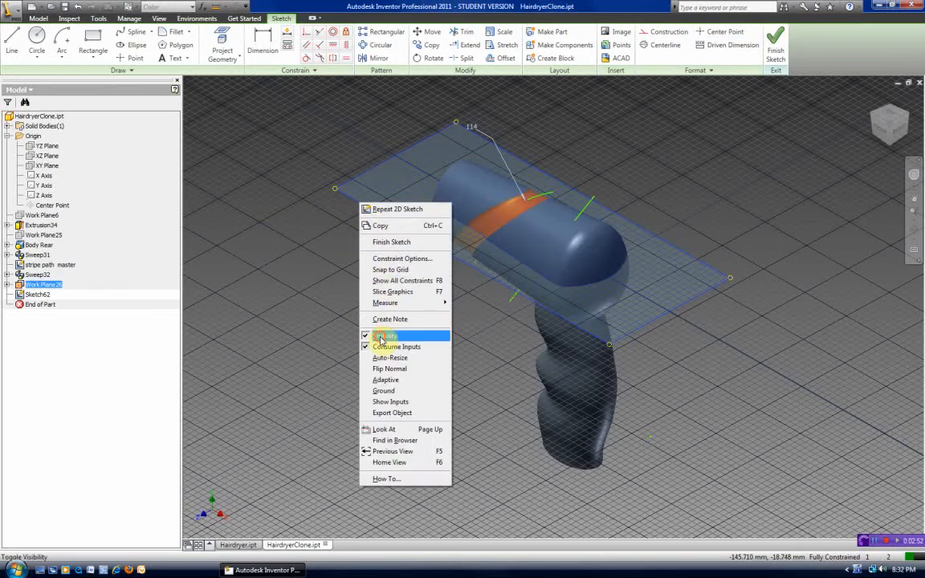
pyautogui.click(366, 305)
pyautogui.press('F7')
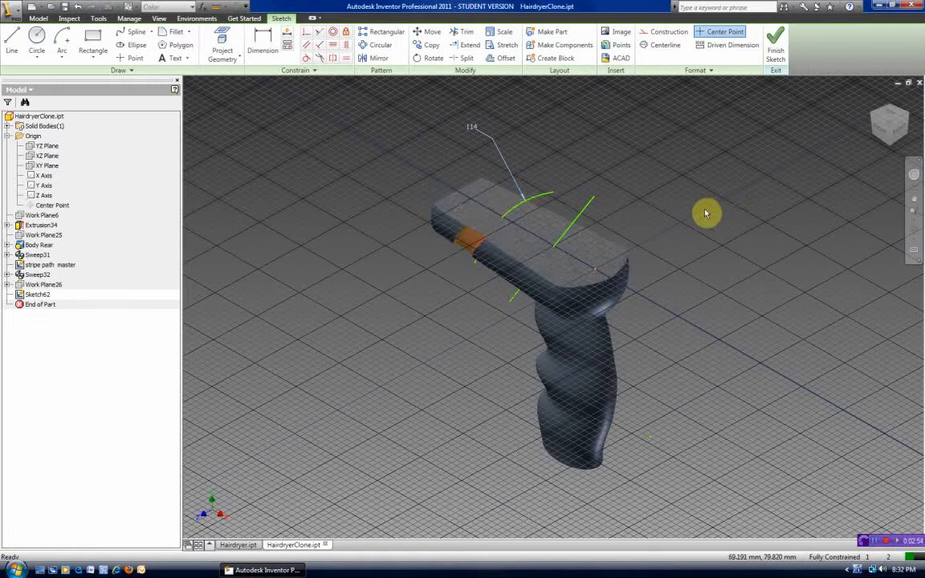
# View the new sketch in HairdryerClone.ipt squarely from the top, close up on the sliced body
pyautogui.click(888, 114)
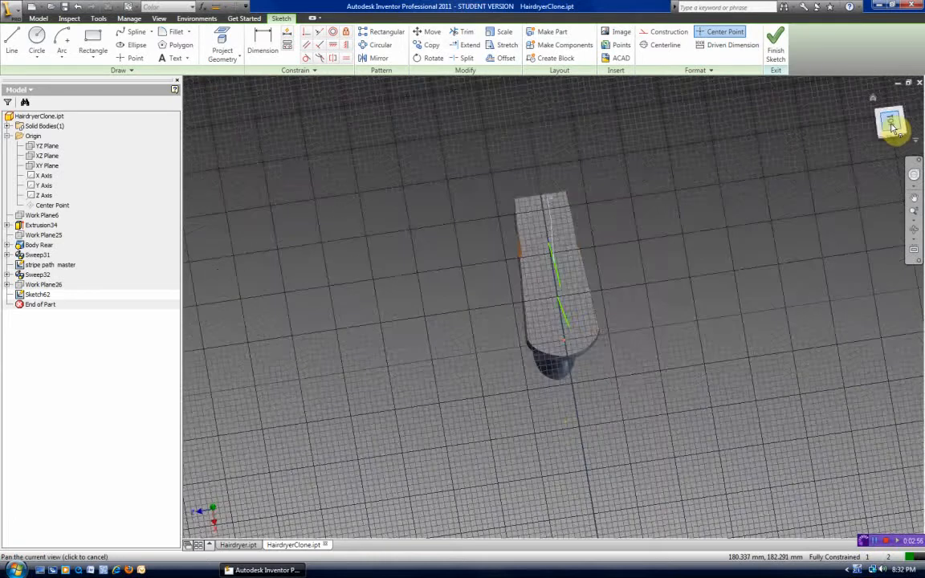
pyautogui.click(906, 98)
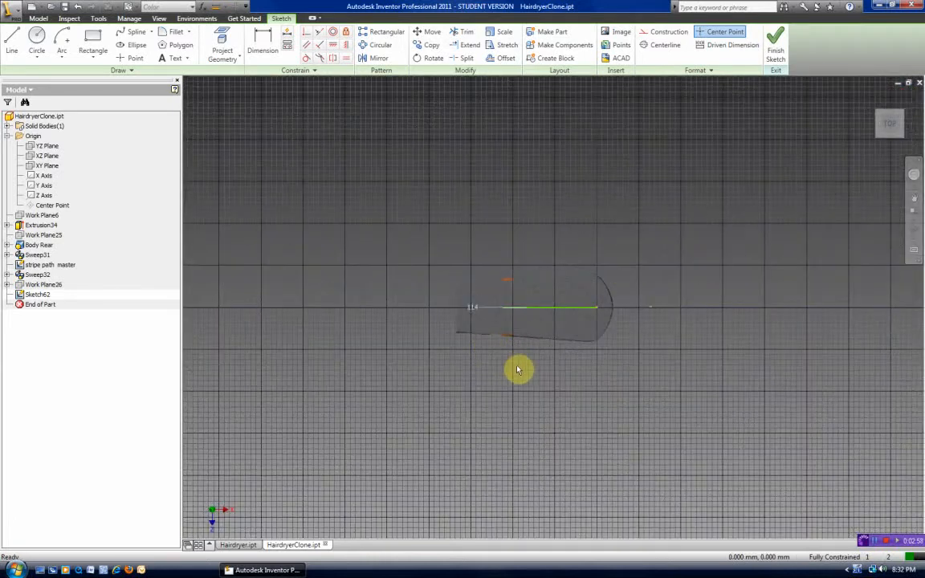
pyautogui.scroll(3, 518, 367)
pyautogui.scroll(2, 485, 310)
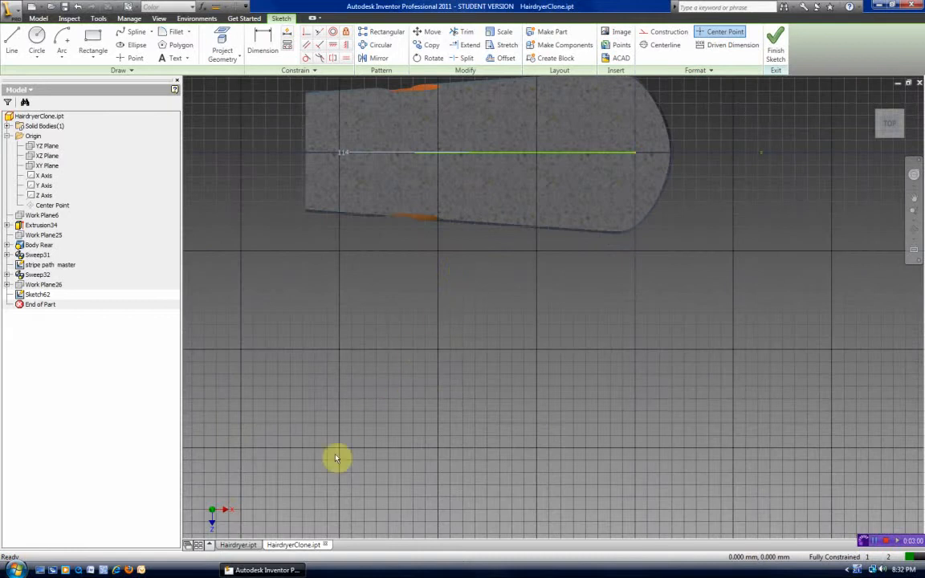
# In Hairdryer.ipt, open Indent_Sketch for editing and examine its lines from the top with the model sliced at the sketch plane
pyautogui.click(252, 546)
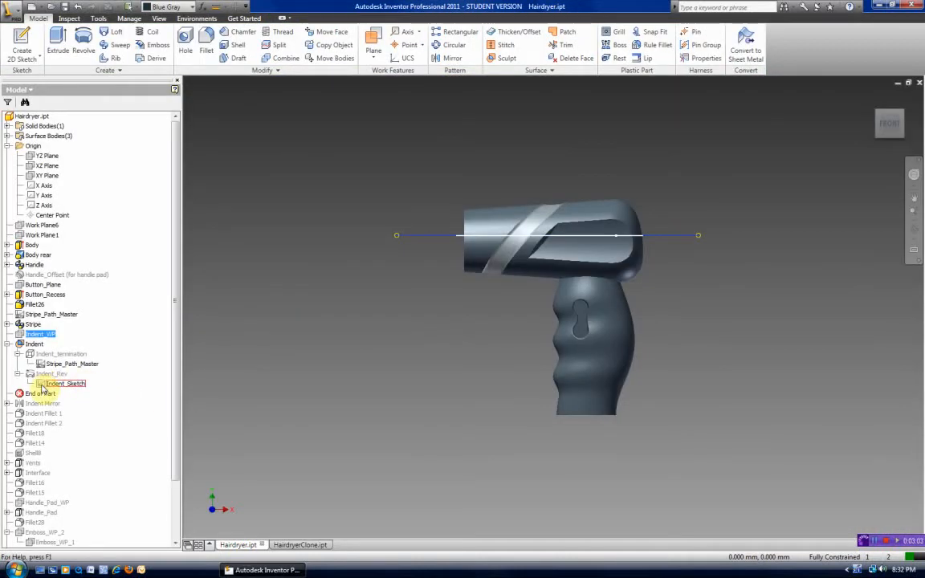
pyautogui.doubleClick(42, 386)
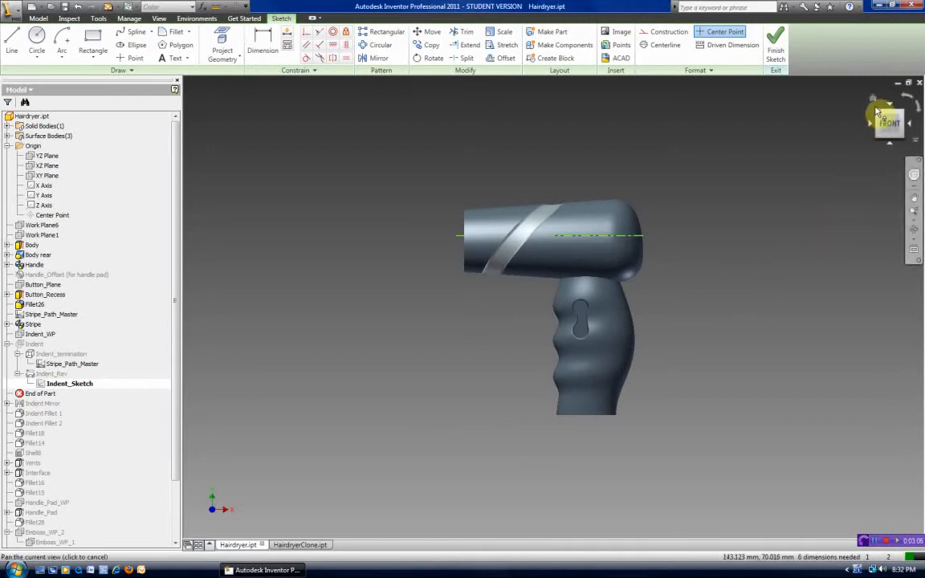
pyautogui.click(903, 122)
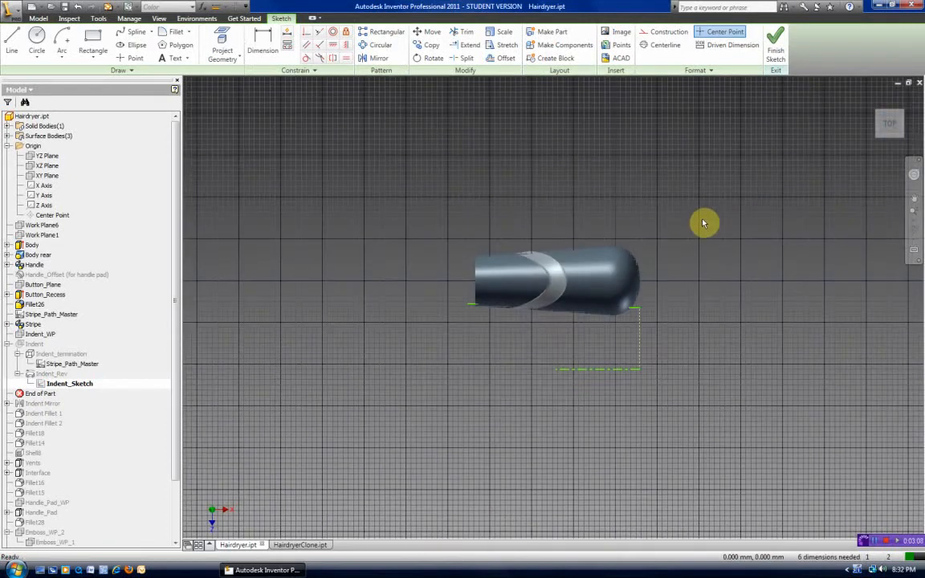
pyautogui.press('F7')
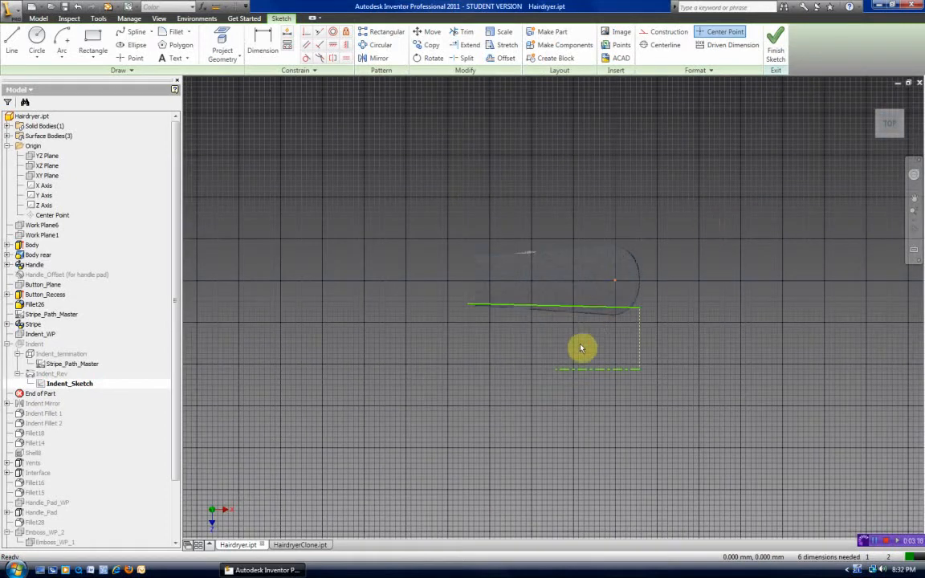
pyautogui.scroll(-3, 567, 342)
pyautogui.moveTo(548, 341); pyautogui.dragTo(544, 318, button='middle')
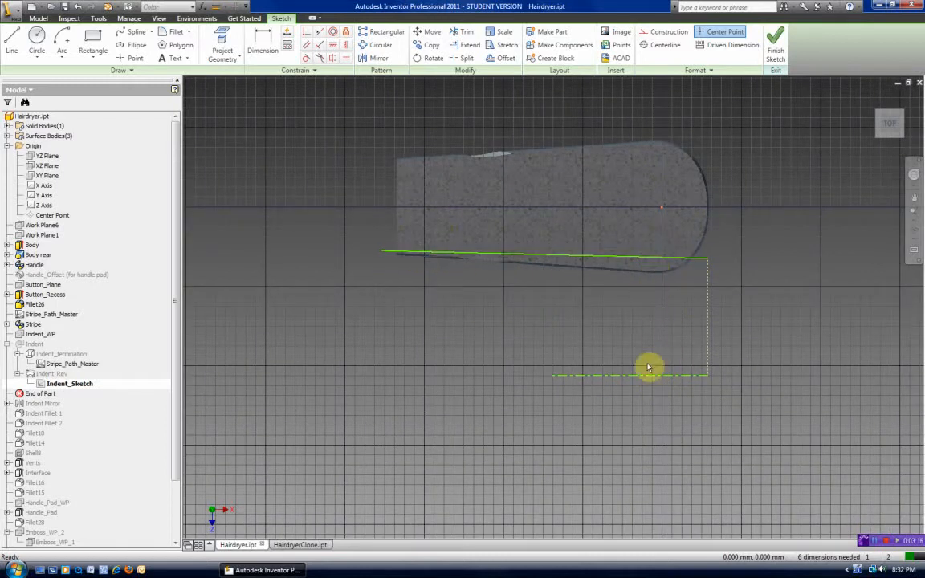
# In HairdryerClone.ipt, sketch a slightly sloped line about 100 mm long just inside the body's front side wall, extending past both ends of the body
pyautogui.click(297, 546)
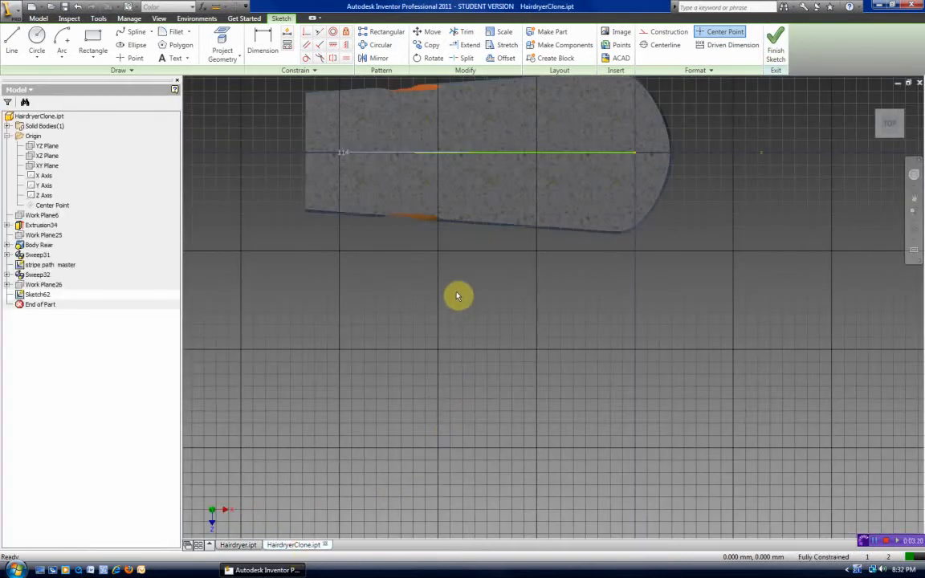
pyautogui.moveTo(459, 296); pyautogui.dragTo(412, 347, button='middle')
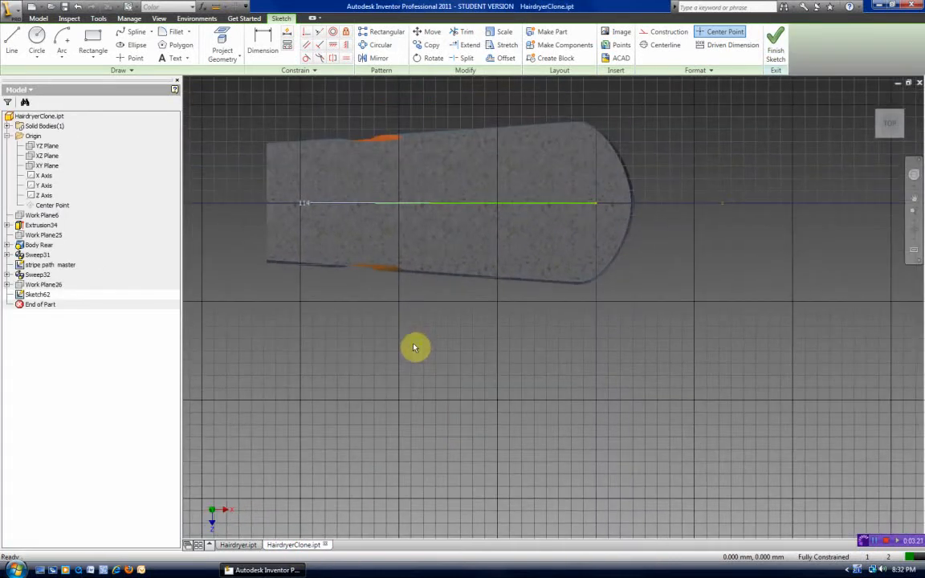
pyautogui.click(11, 44)
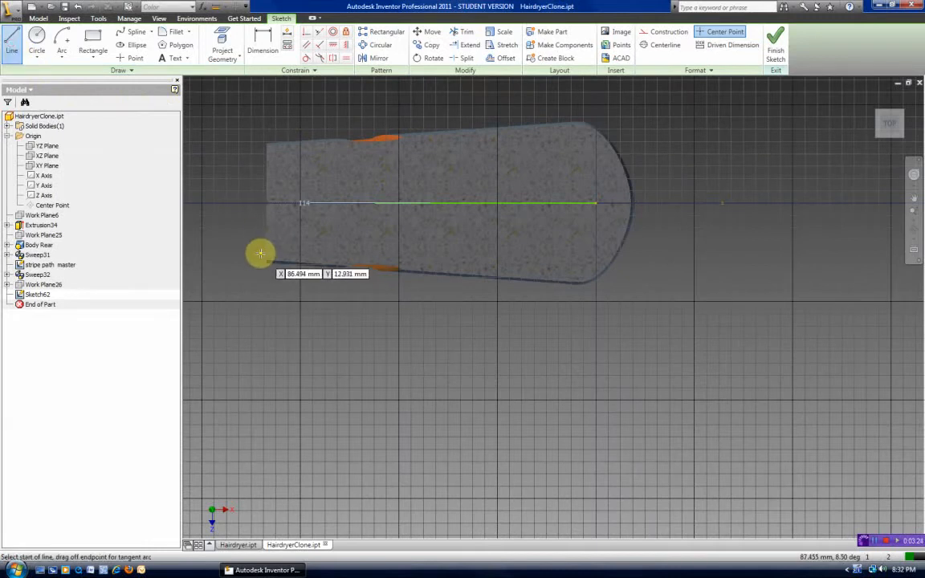
pyautogui.click(261, 252)
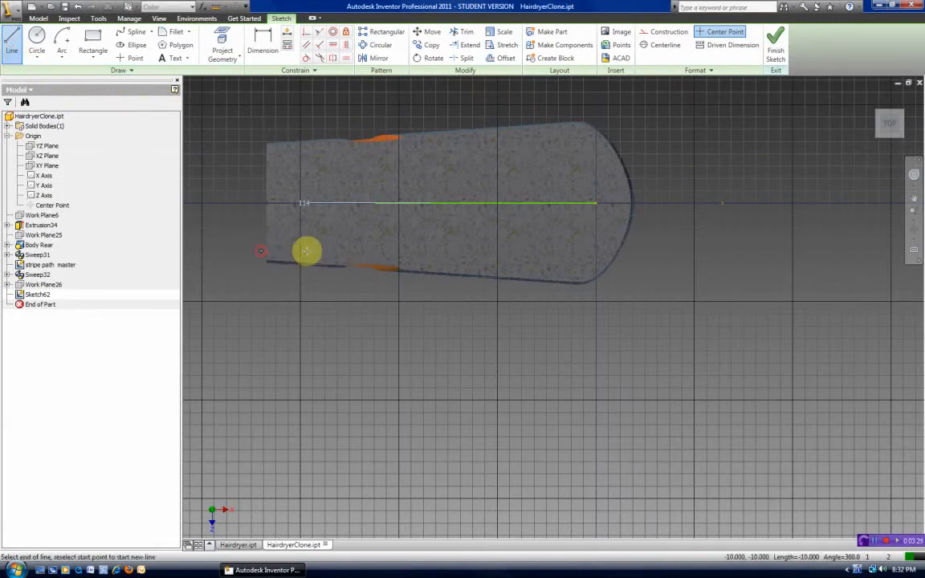
pyautogui.click(649, 277)
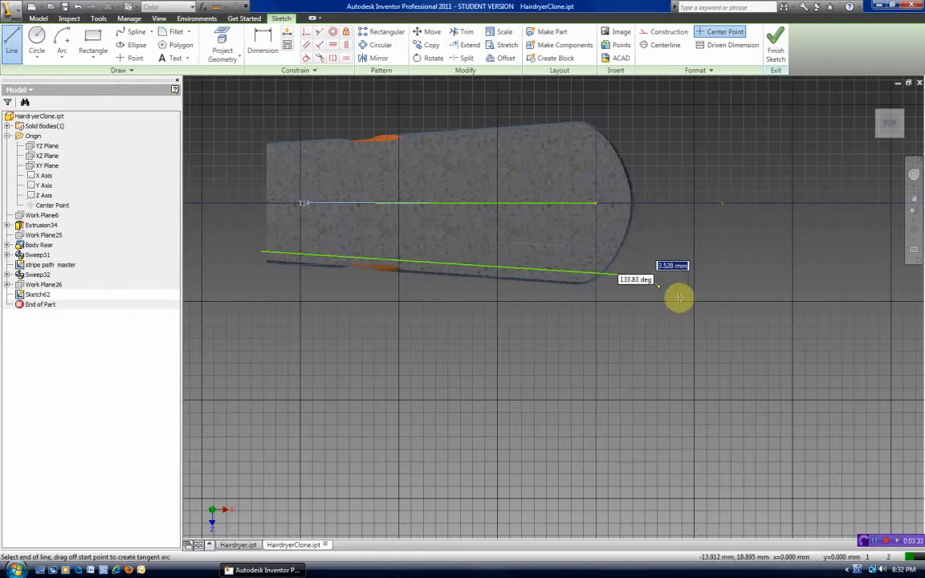
pyautogui.rightClick(681, 299)
pyautogui.click(700, 306)
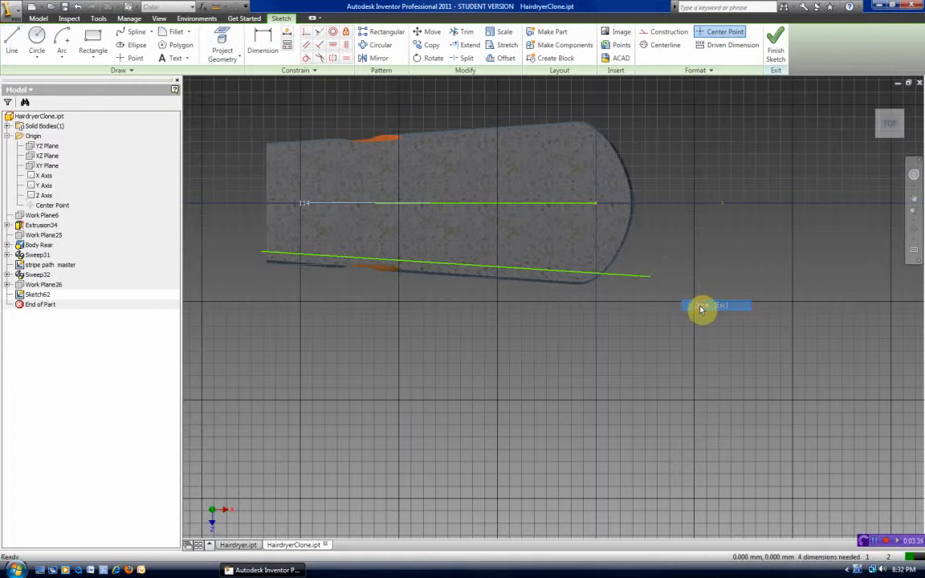
# Sketch a horizontal centerline about 67 mm long outside the body, starting about 34 mm directly in front of the sloped line's rear end
pyautogui.click(12, 41)
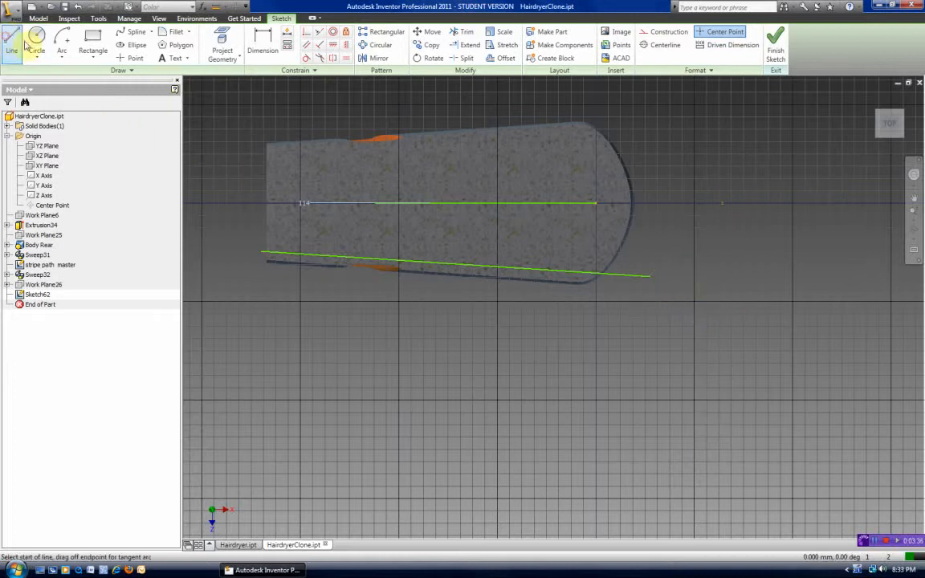
pyautogui.click(663, 50)
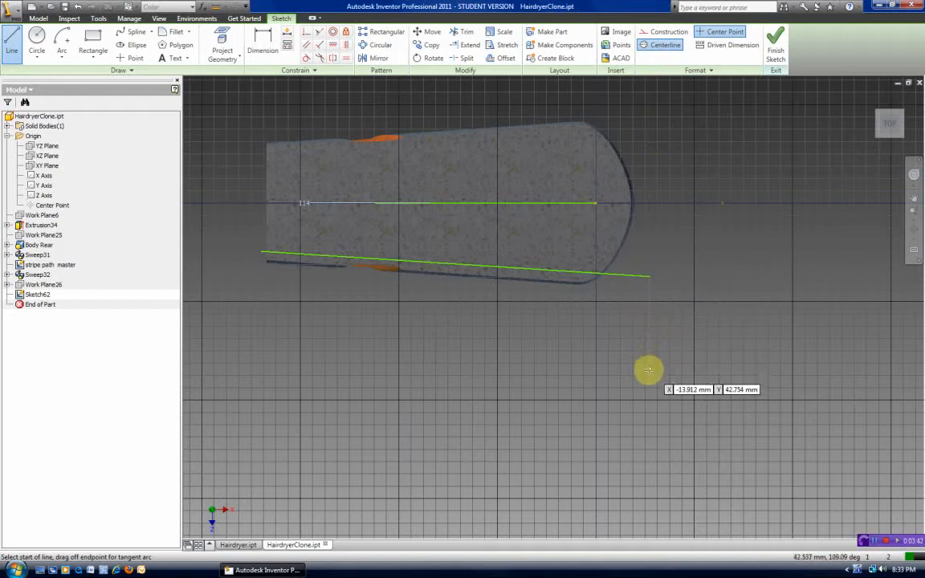
pyautogui.click(651, 411)
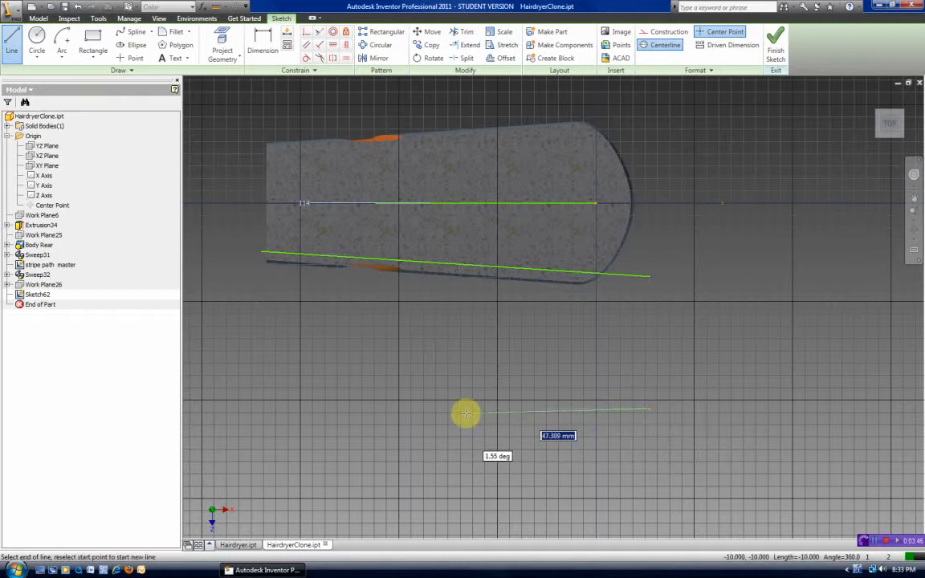
pyautogui.click(389, 410)
pyautogui.rightClick(424, 346)
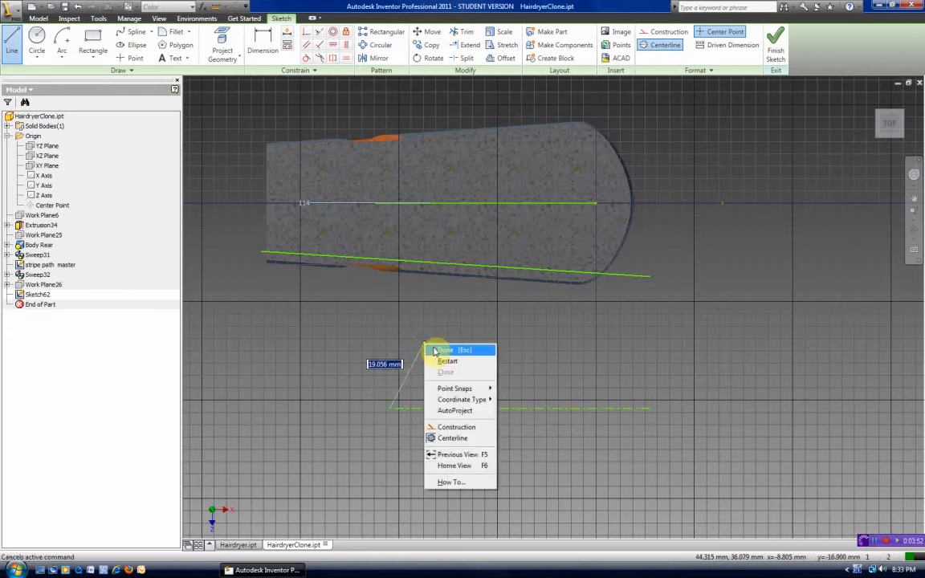
pyautogui.click(434, 351)
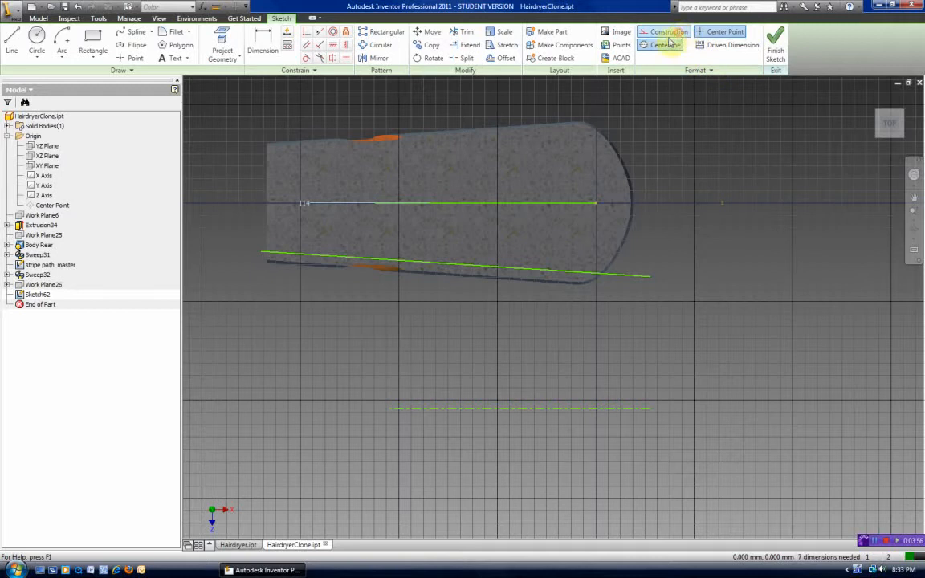
# Connect the rear ends of the sloped line and the centerline with a vertical construction line, and finish the sketch
pyautogui.click(12, 45)
pyautogui.click(650, 276)
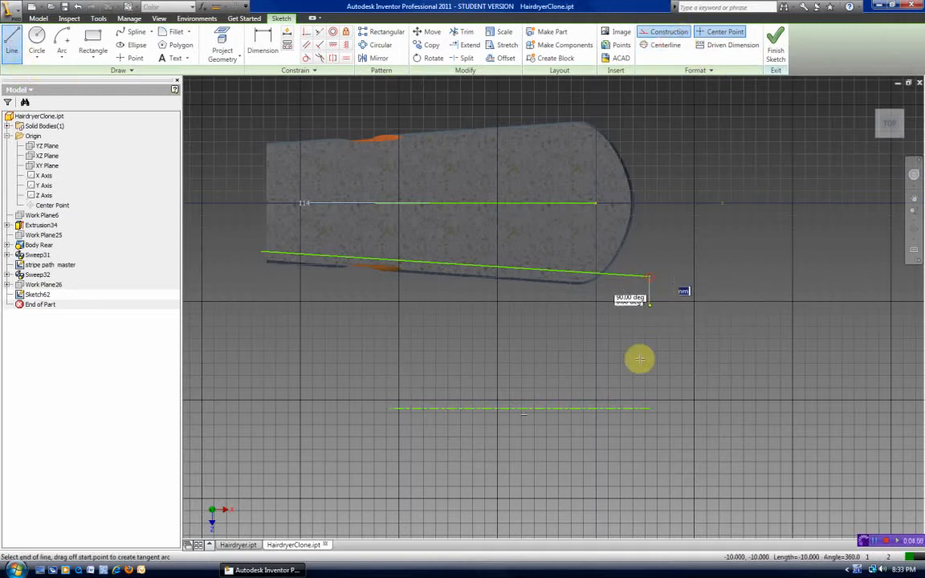
pyautogui.click(649, 408)
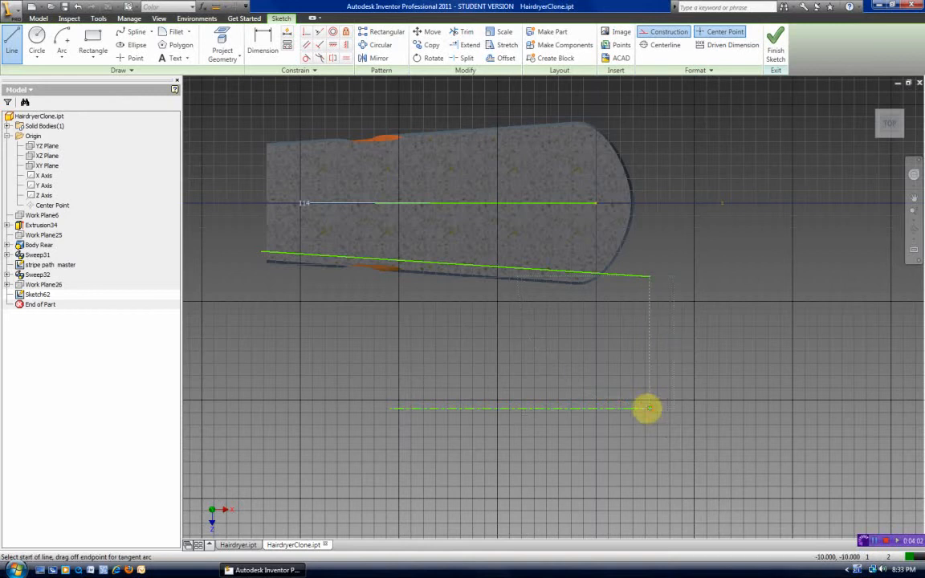
pyautogui.rightClick(561, 351)
pyautogui.click(586, 355)
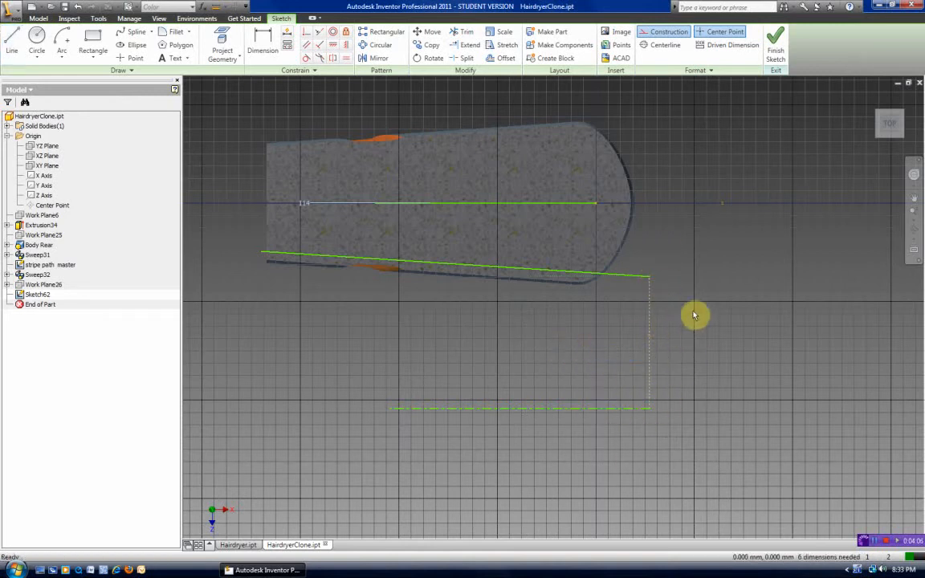
pyautogui.click(783, 56)
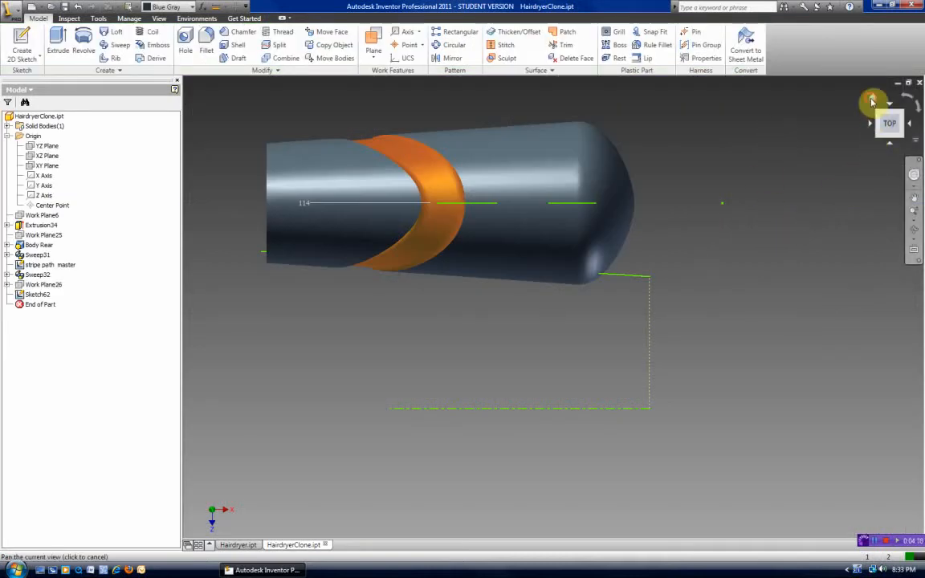
# Revolve the sloped line a full turn around the centerline with surface output
pyautogui.click(873, 98)
pyautogui.scroll(-3, 466, 351)
pyautogui.moveTo(488, 323); pyautogui.dragTo(354, 354, button='middle')
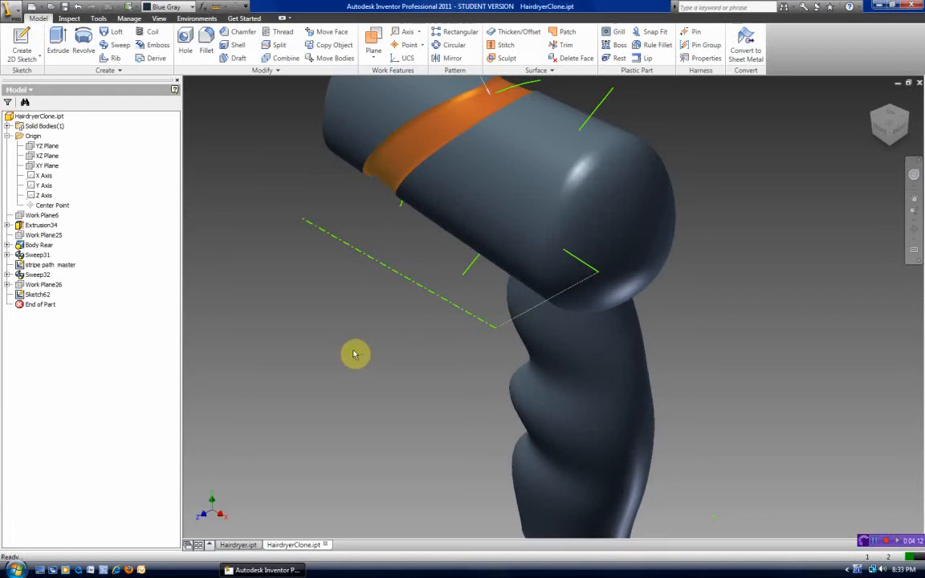
pyautogui.click(85, 44)
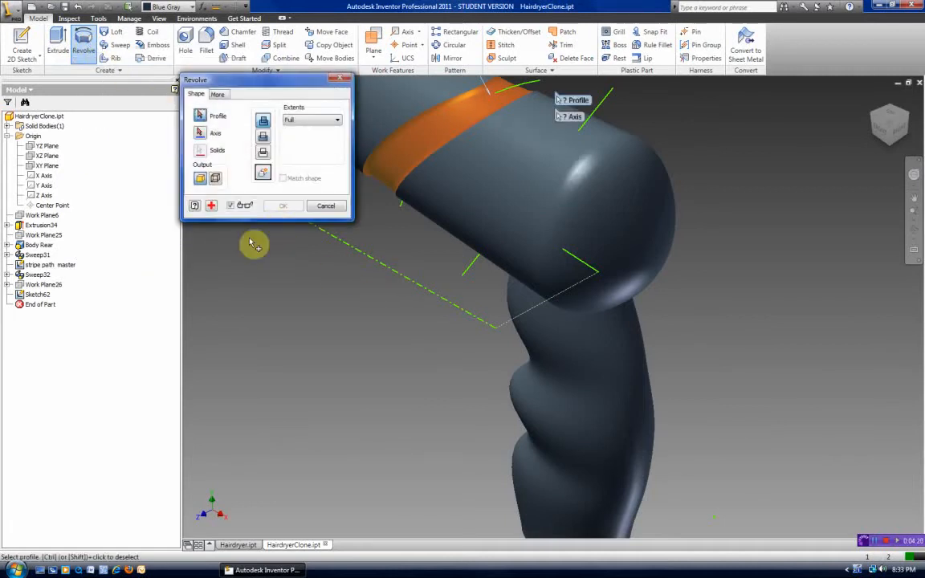
pyautogui.click(216, 180)
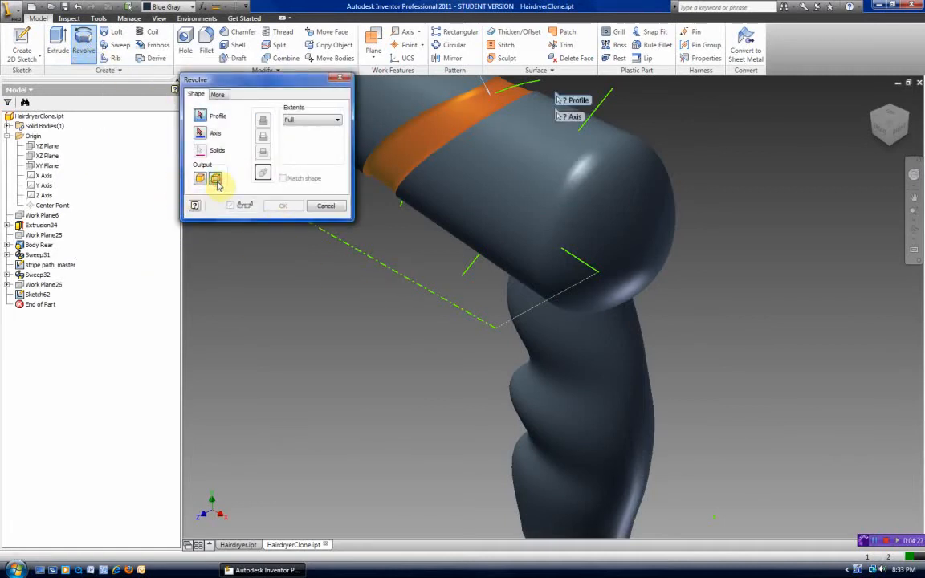
pyautogui.click(584, 268)
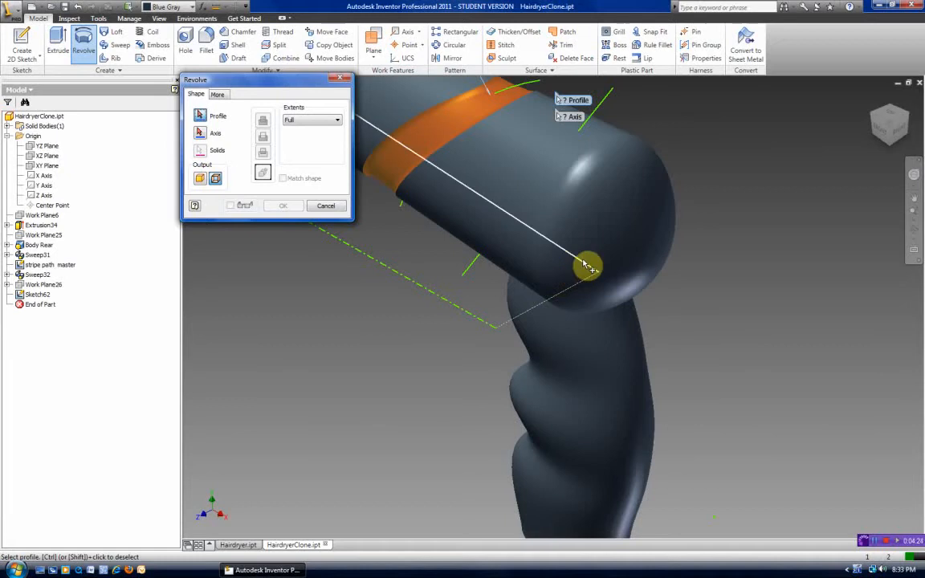
pyautogui.click(432, 295)
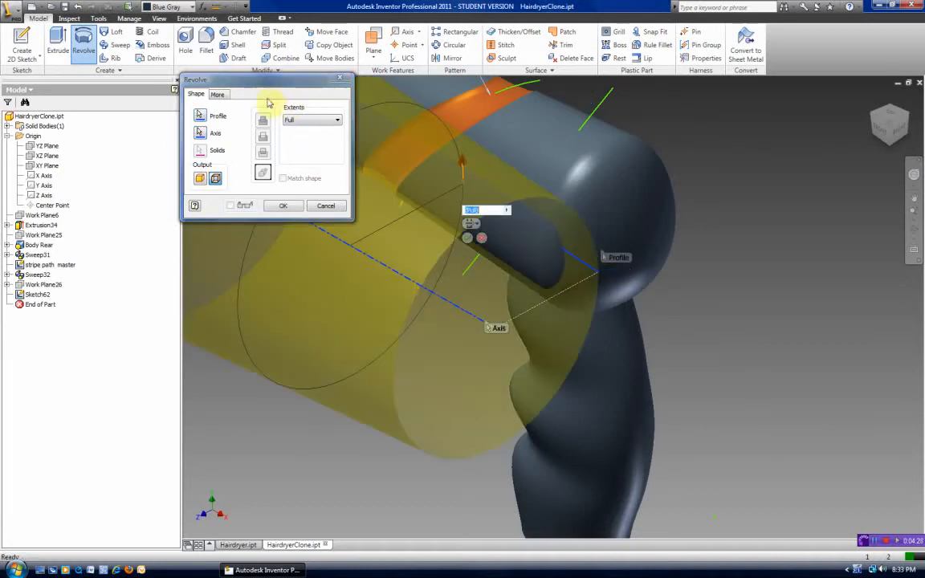
pyautogui.moveTo(259, 84); pyautogui.dragTo(782, 151)
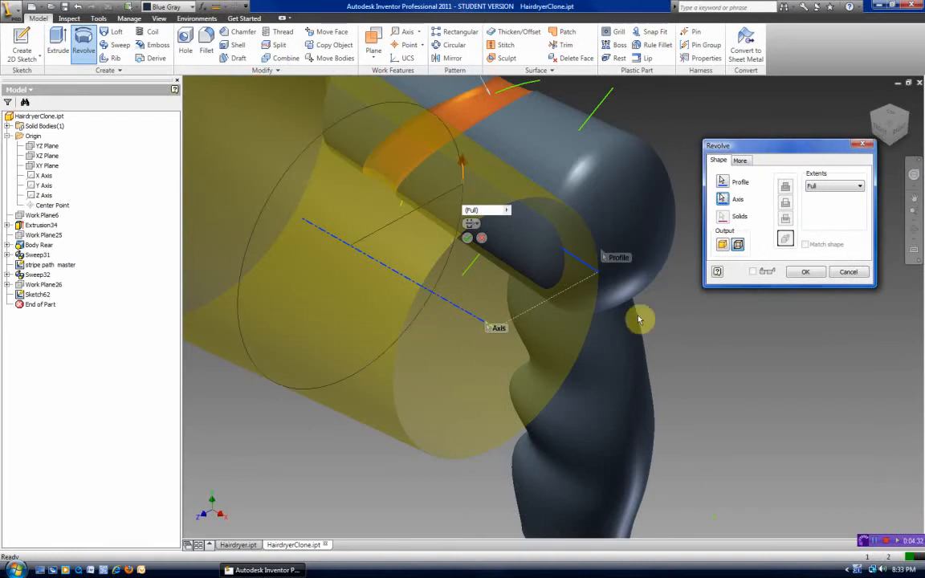
pyautogui.click(801, 274)
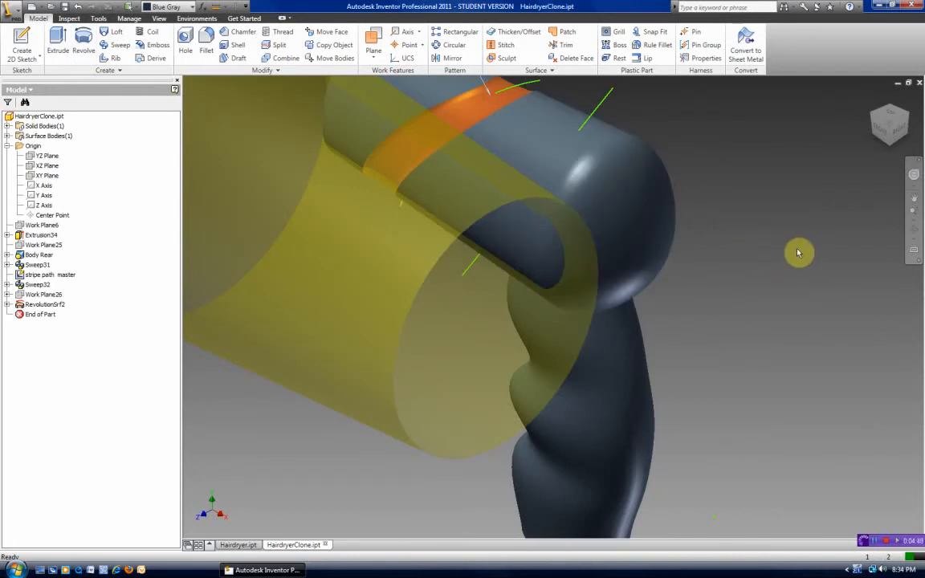
# In Hairdryer.ipt, finish Indent_Sketch and check the extents and taper settings of the Indent_termination extrusion
pyautogui.click(239, 546)
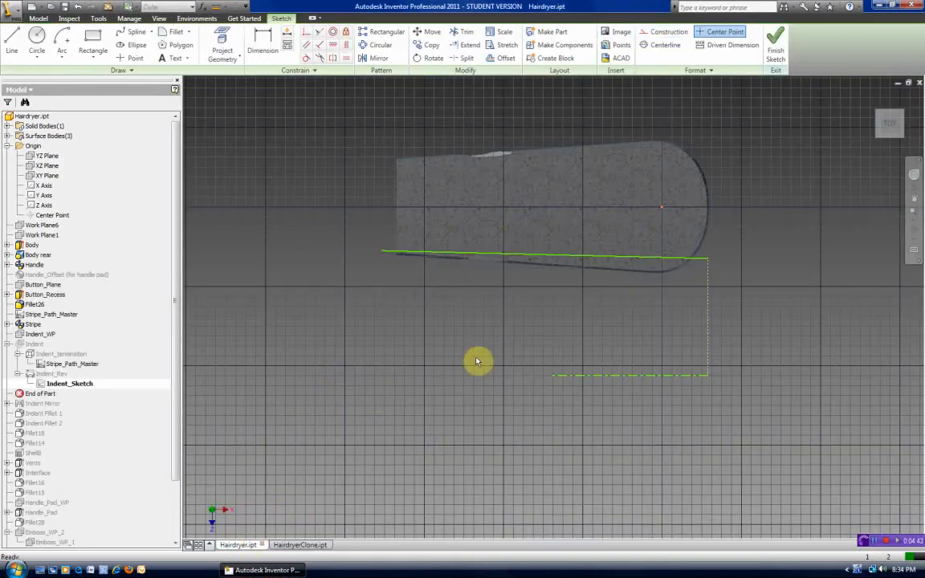
pyautogui.click(779, 53)
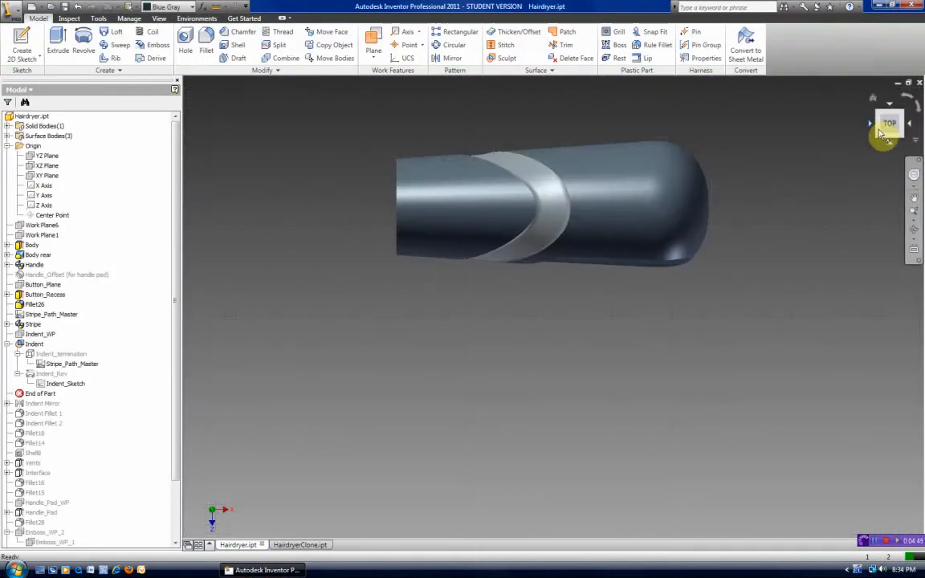
pyautogui.click(872, 100)
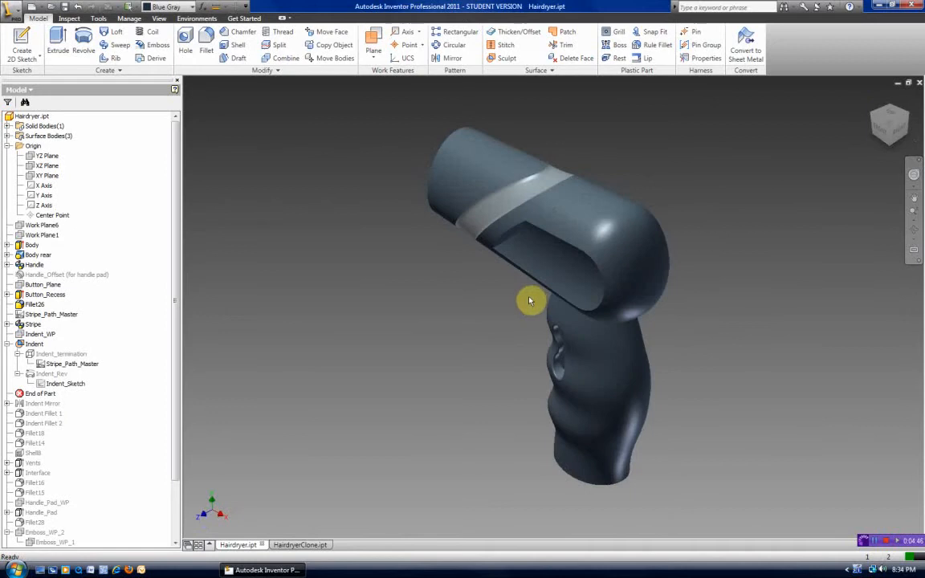
pyautogui.doubleClick(44, 354)
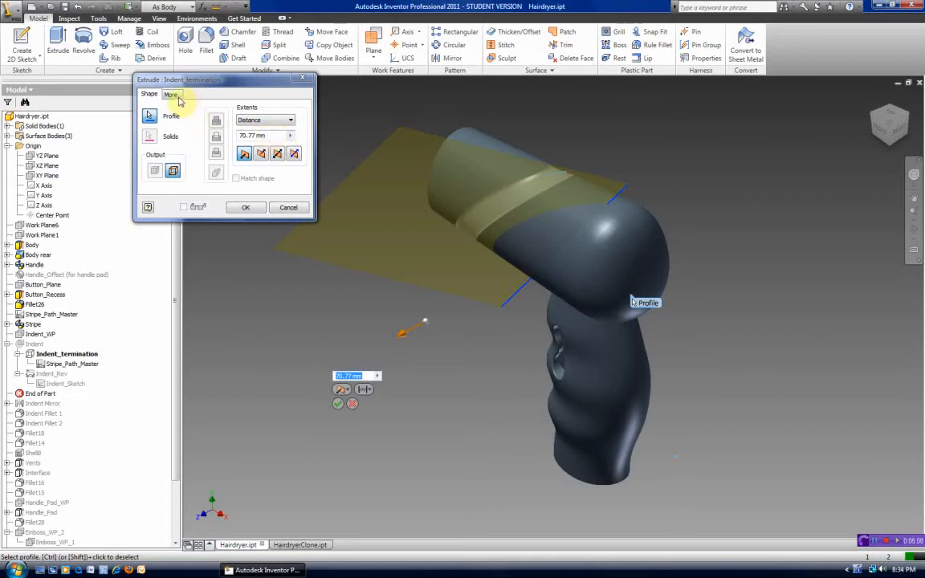
pyautogui.click(171, 94)
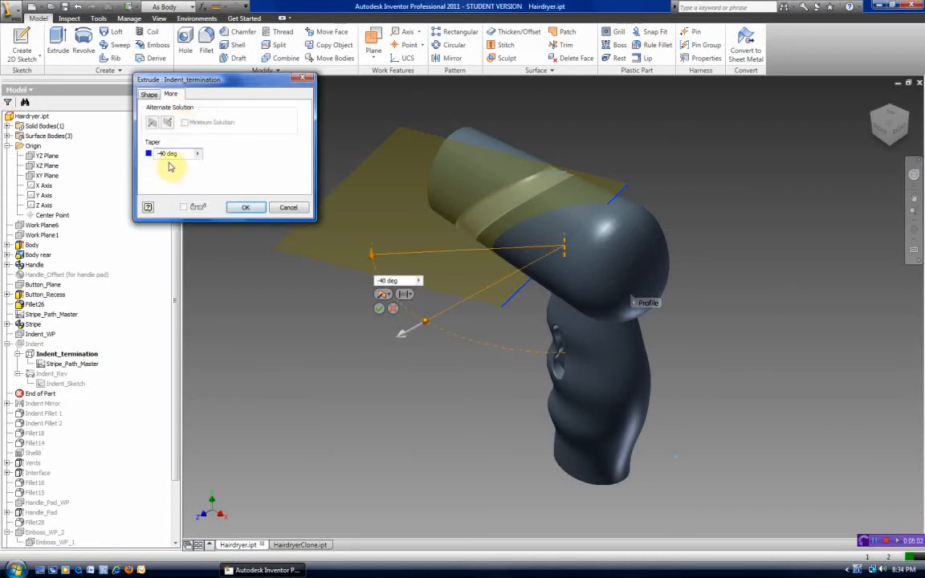
# Leave the Indent_termination settings and, in HairdryerClone.ipt, set up a surface extrusion of the stripe path line behind the stripe, distance 70.77
pyautogui.click(288, 207)
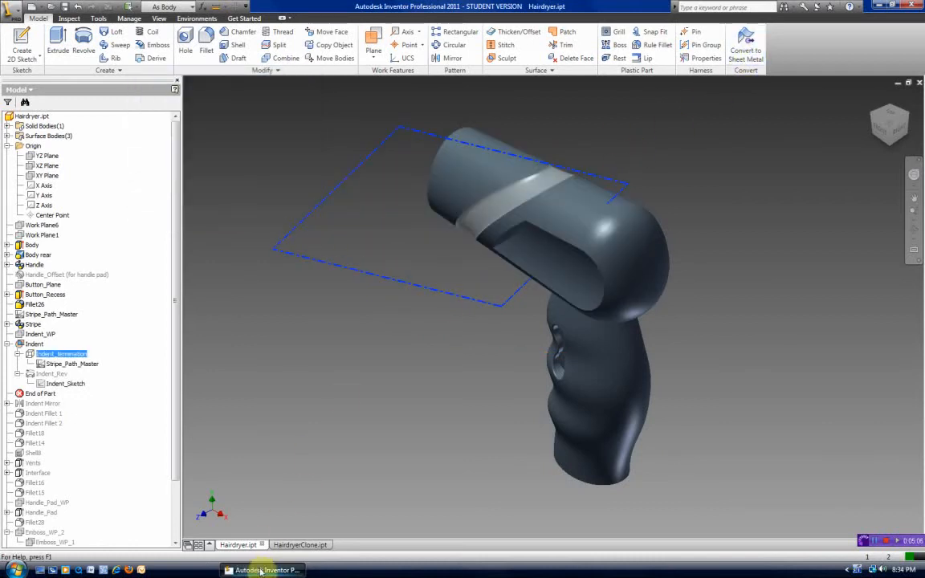
pyautogui.click(292, 547)
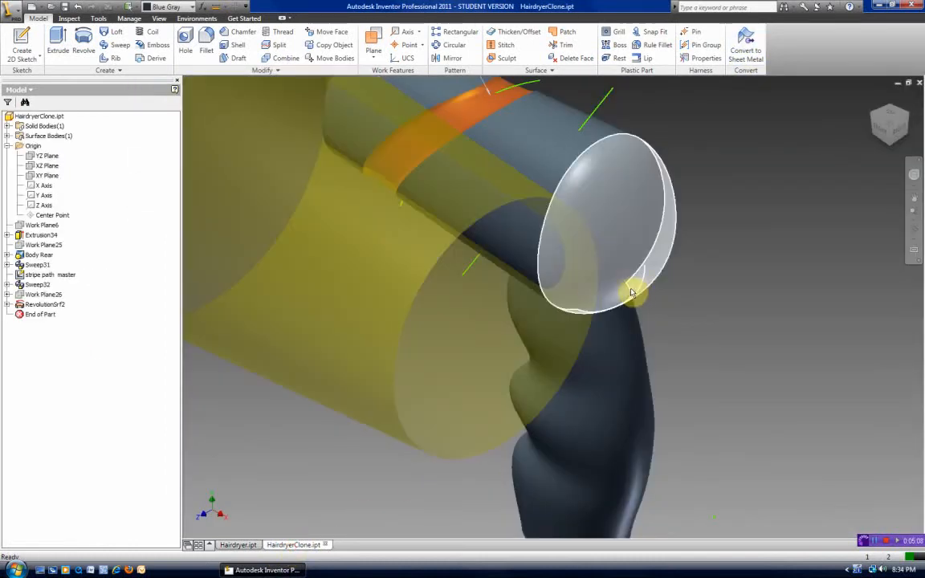
pyautogui.scroll(3, 638, 293)
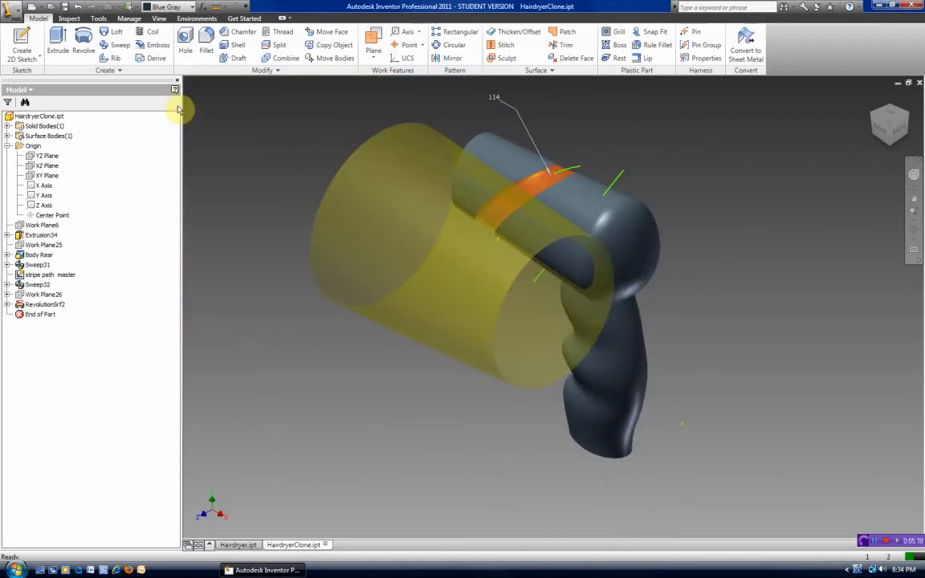
pyautogui.click(56, 47)
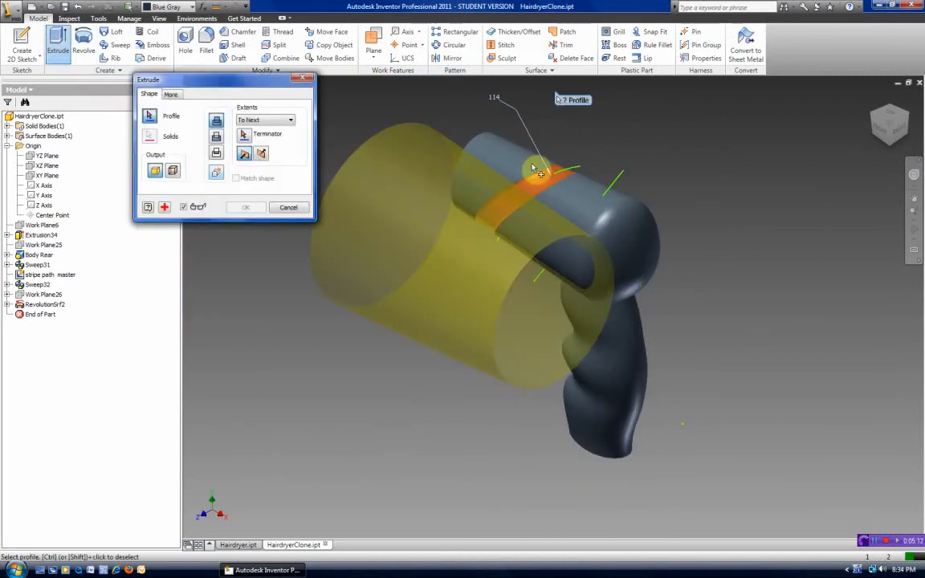
pyautogui.click(623, 183)
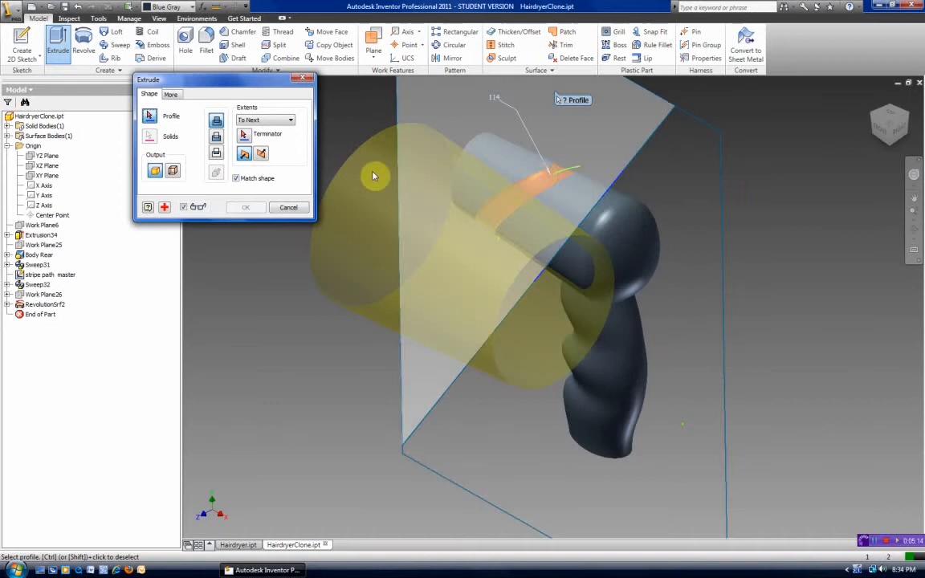
pyautogui.click(175, 171)
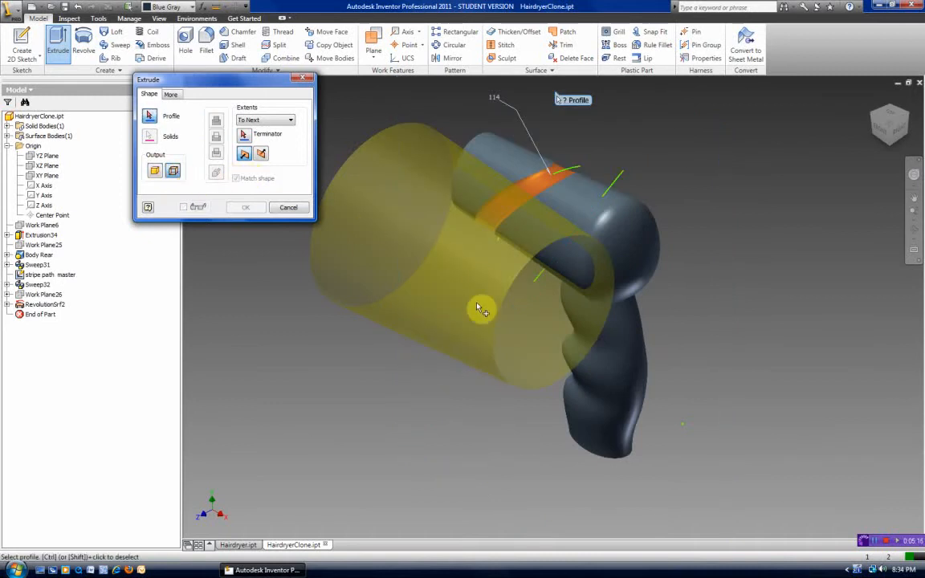
pyautogui.scroll(-3, 480, 310)
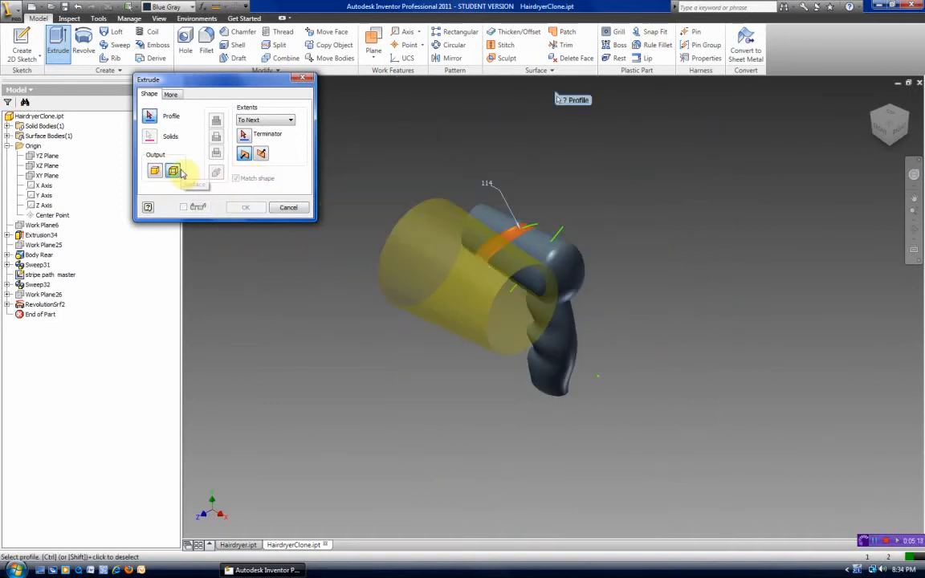
pyautogui.click(265, 131)
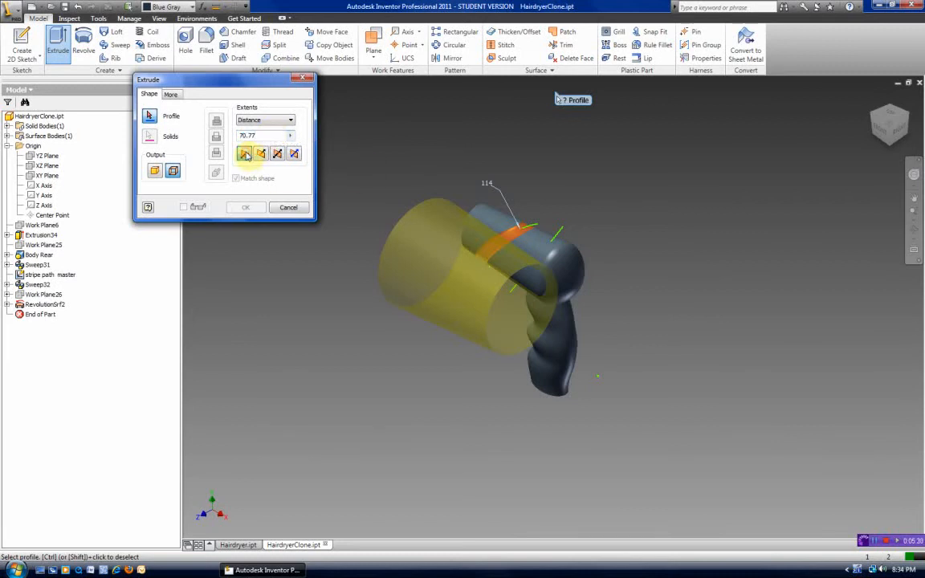
pyautogui.click(560, 234)
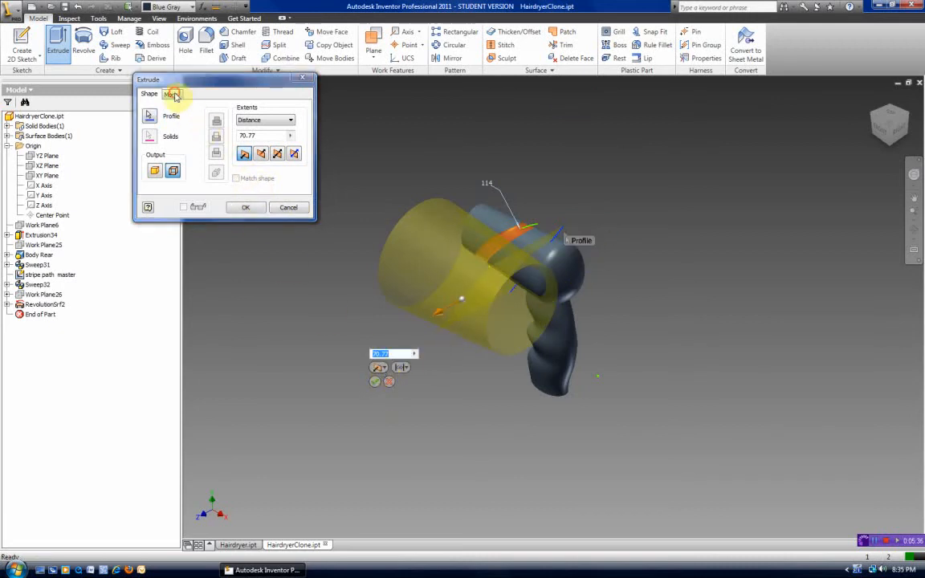
# Set the surface extrusion's taper to -40 degrees and create the surface
pyautogui.click(173, 95)
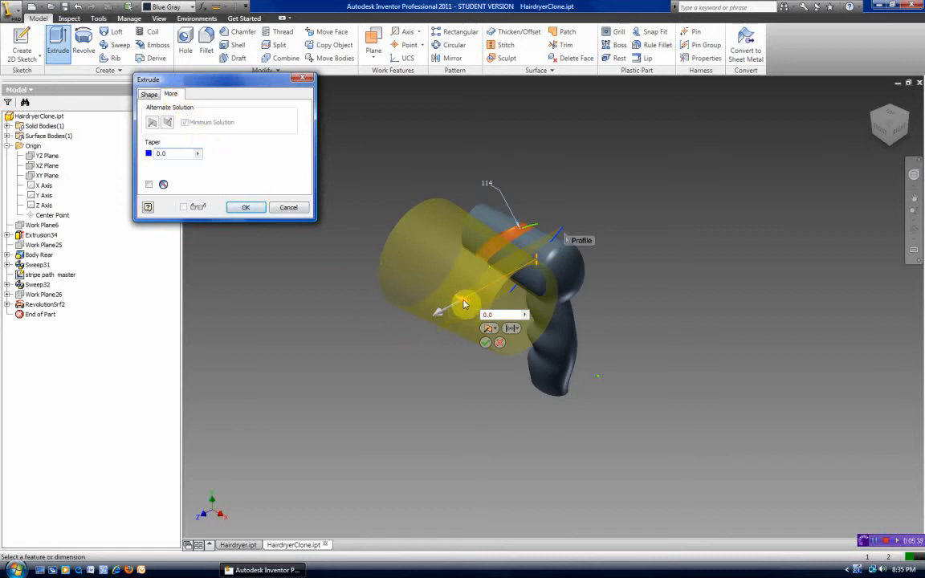
pyautogui.moveTo(464, 304); pyautogui.dragTo(439, 285)
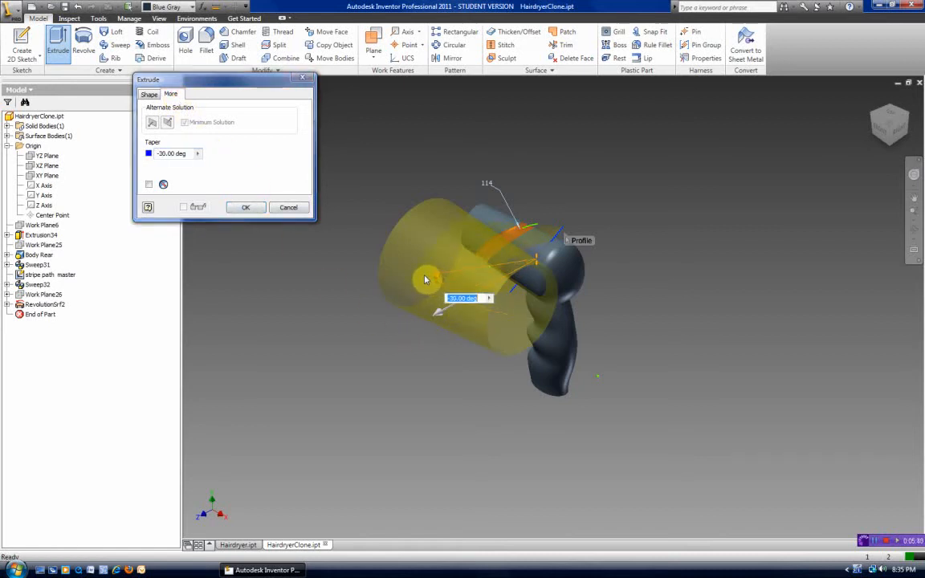
pyautogui.moveTo(424, 274); pyautogui.dragTo(428, 276)
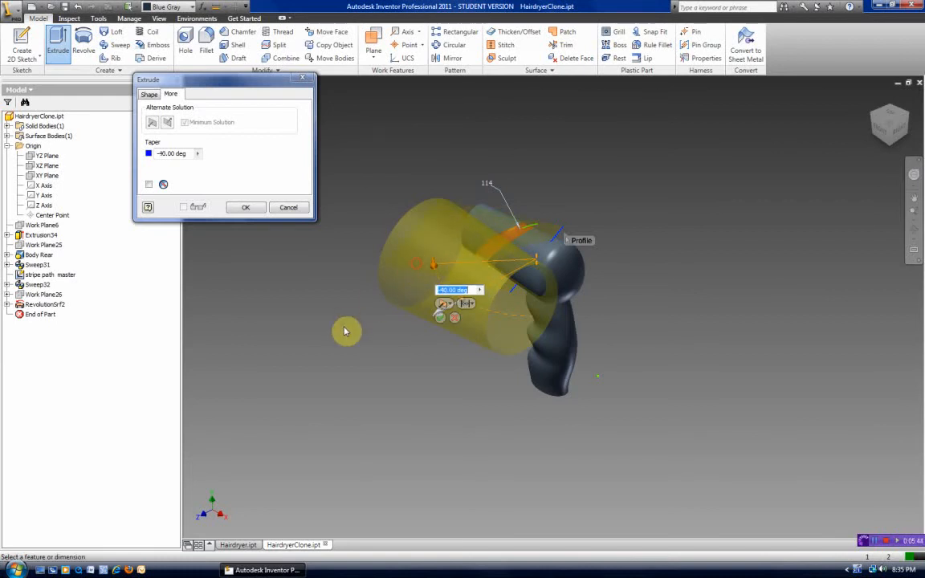
pyautogui.scroll(-2, 626, 290)
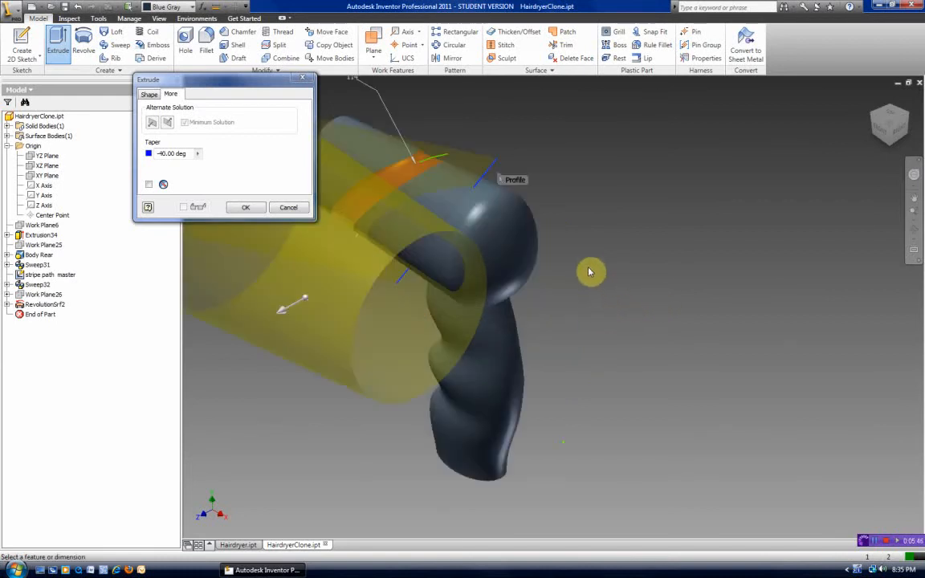
pyautogui.scroll(-2, 723, 267)
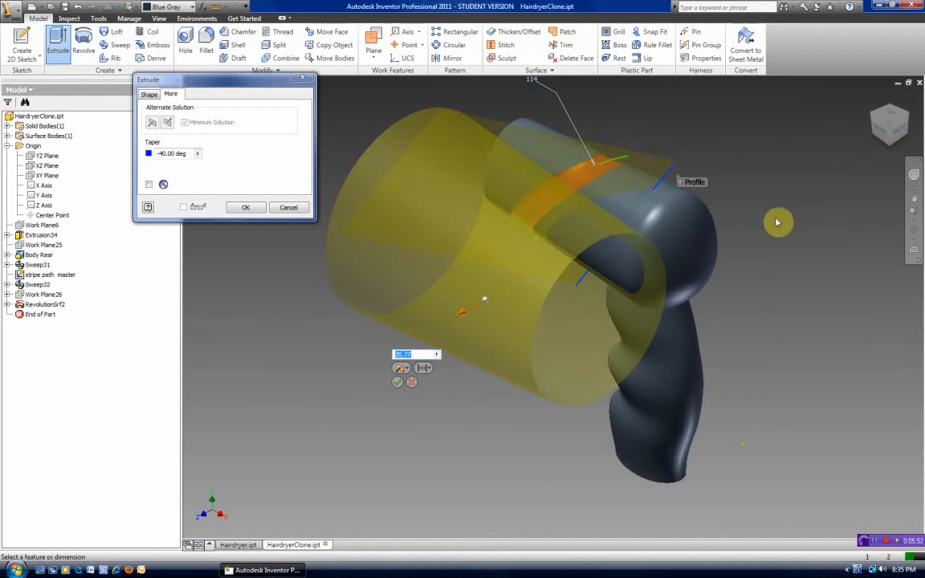
pyautogui.press('F4')
pyautogui.moveTo(572, 302)
pyautogui.mouseDown()
pyautogui.moveTo(570, 285)
pyautogui.moveTo(544, 274)
pyautogui.moveTo(553, 248)
pyautogui.moveTo(541, 265)
pyautogui.moveTo(567, 214)
pyautogui.moveTo(554, 240)
pyautogui.moveTo(524, 214)
pyautogui.moveTo(542, 260)
pyautogui.moveTo(568, 262)
pyautogui.moveTo(588, 240)
pyautogui.moveTo(601, 248)
pyautogui.moveTo(579, 265)
pyautogui.moveTo(587, 312)
pyautogui.mouseUp()
pyautogui.click(246, 207)
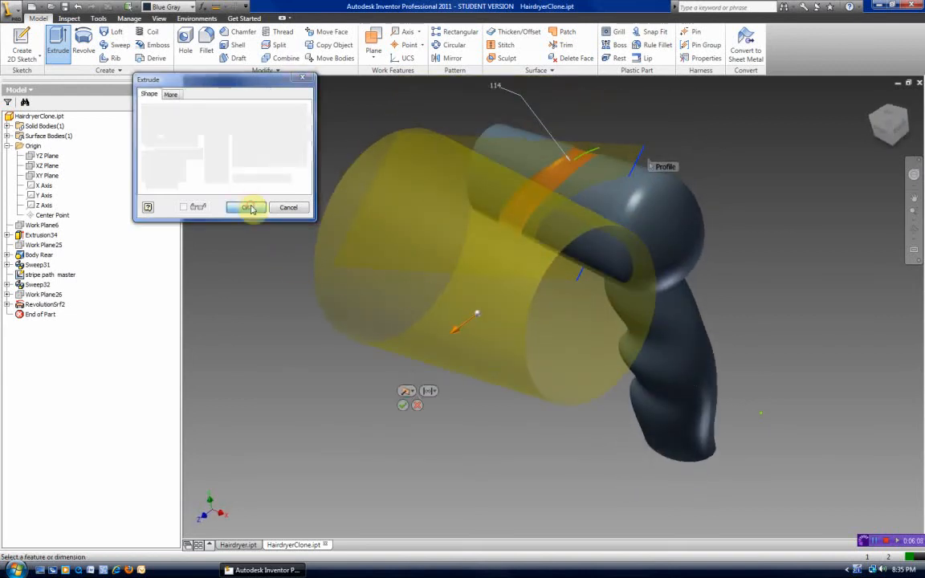
# Sculpt the side indent out of the body by removing the material enclosed by the tapered extrusion surface and the revolved surface
pyautogui.click(506, 62)
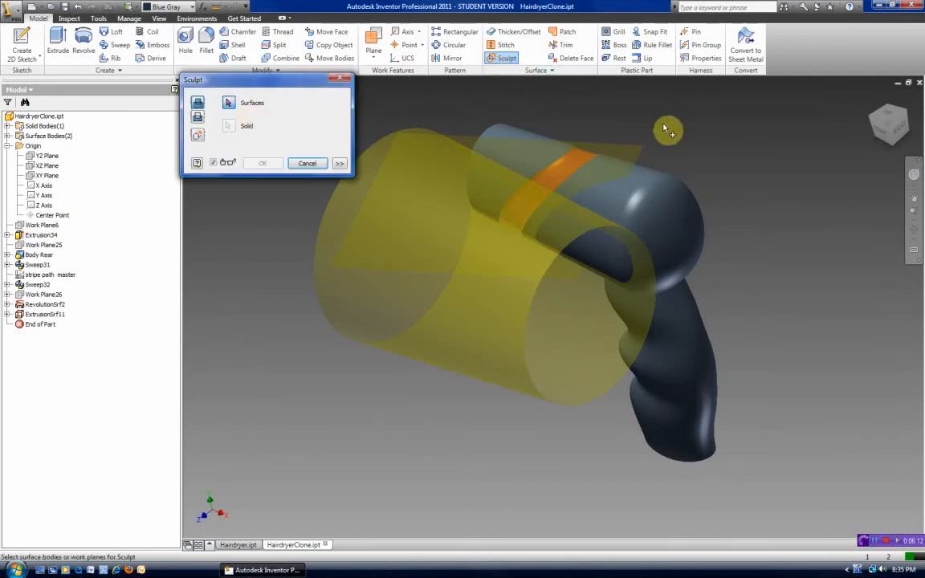
pyautogui.click(628, 153)
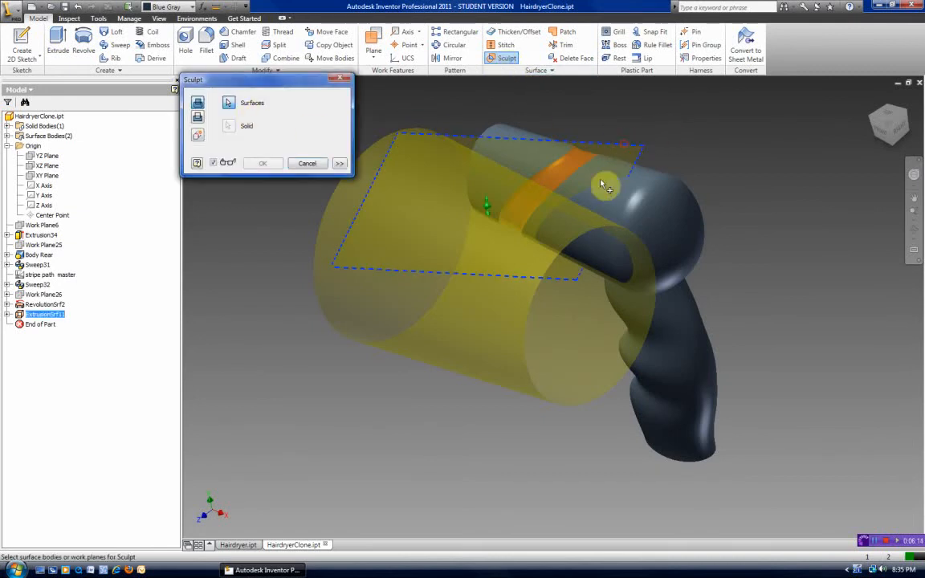
pyautogui.click(532, 340)
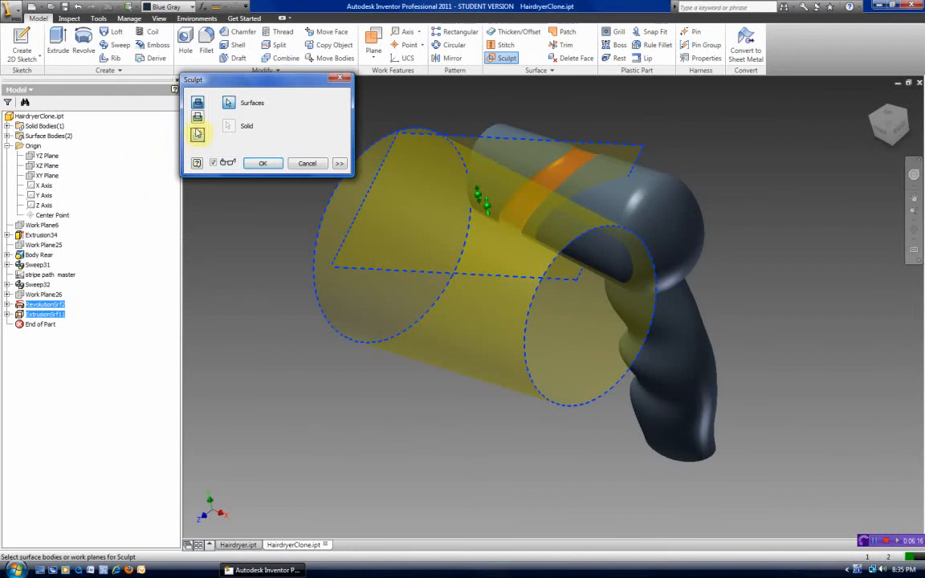
pyautogui.click(198, 119)
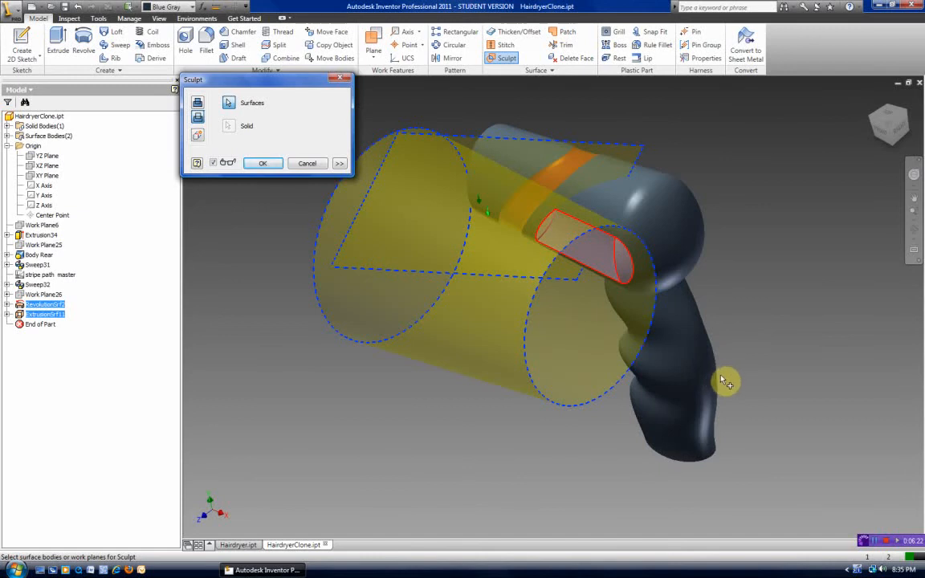
pyautogui.moveTo(599, 340)
pyautogui.keyDown('shift'); pyautogui.mouseDown(button='middle')
pyautogui.moveTo(585, 330)
pyautogui.moveTo(599, 314)
pyautogui.moveTo(596, 297)
pyautogui.moveTo(552, 278)
pyautogui.moveTo(506, 293)
pyautogui.moveTo(541, 289)
pyautogui.moveTo(615, 231)
pyautogui.moveTo(661, 175)
pyautogui.moveTo(678, 211)
pyautogui.moveTo(642, 200)
pyautogui.moveTo(584, 240)
pyautogui.moveTo(557, 277)
pyautogui.moveTo(562, 285)
pyautogui.moveTo(611, 283)
pyautogui.moveTo(615, 299)
pyautogui.moveTo(598, 316)
pyautogui.moveTo(554, 217)
pyautogui.moveTo(675, 265)
pyautogui.moveTo(614, 237)
pyautogui.moveTo(610, 222)
pyautogui.moveTo(593, 233)
pyautogui.moveTo(560, 215)
pyautogui.moveTo(544, 178)
pyautogui.moveTo(566, 240)
pyautogui.moveTo(547, 258)
pyautogui.moveTo(588, 215)
pyautogui.mouseUp(button='middle'); pyautogui.keyUp('shift')
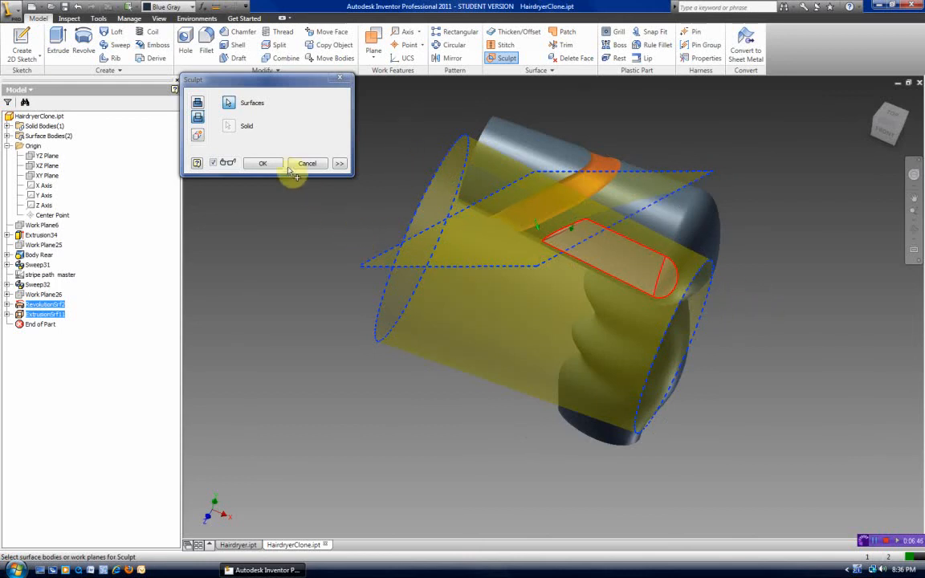
pyautogui.click(263, 163)
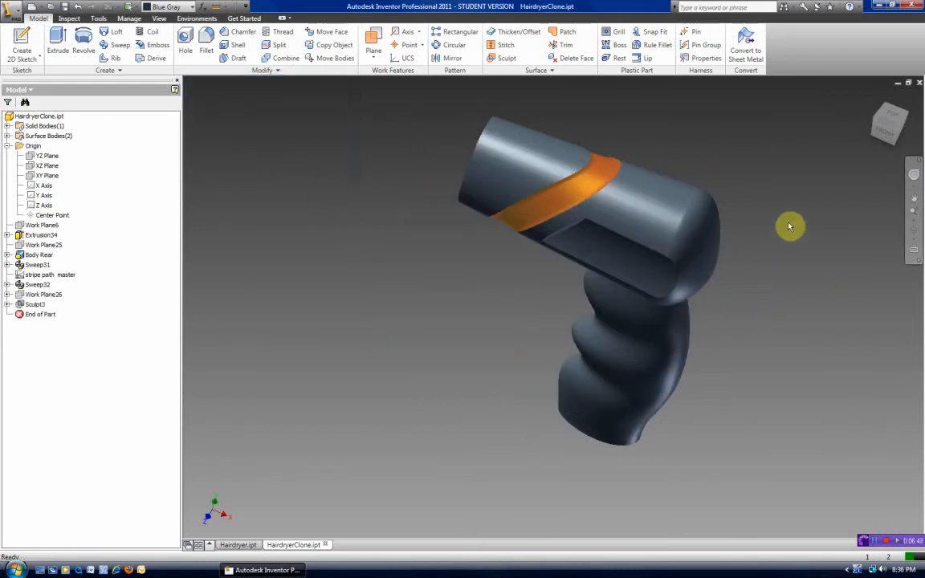
# In Hairdryer.ipt, move the End of Part marker below Indent Mirror and inspect the opposite side of the body
pyautogui.click(877, 104)
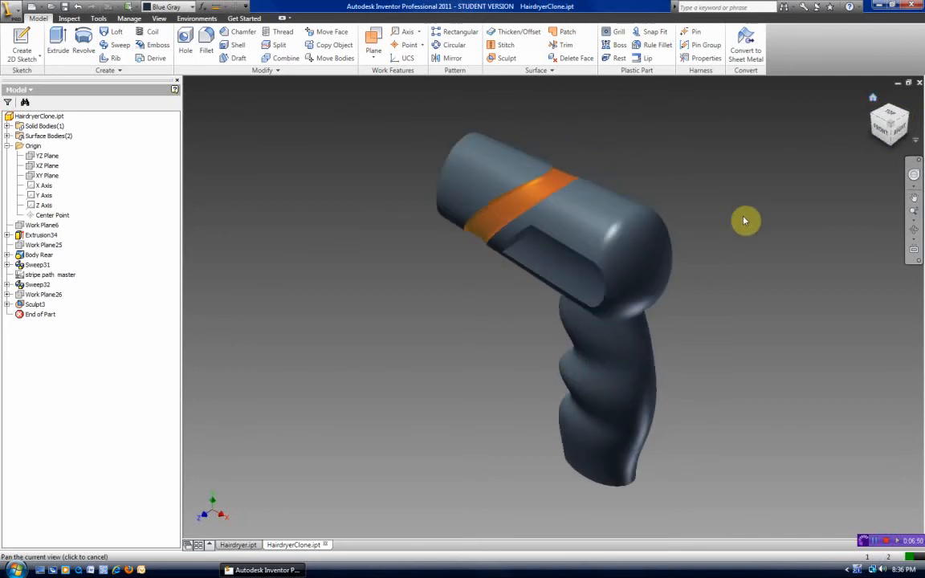
pyautogui.scroll(-3, 482, 289)
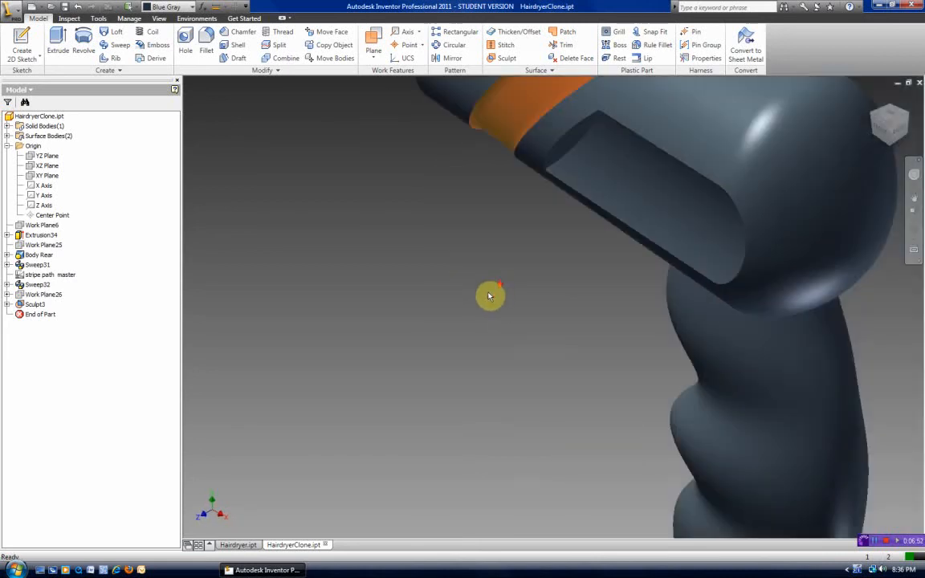
pyautogui.scroll(-2, 522, 293)
pyautogui.scroll(4, 521, 293)
pyautogui.moveTo(525, 289); pyautogui.dragTo(462, 331, button='middle')
pyautogui.click(217, 545)
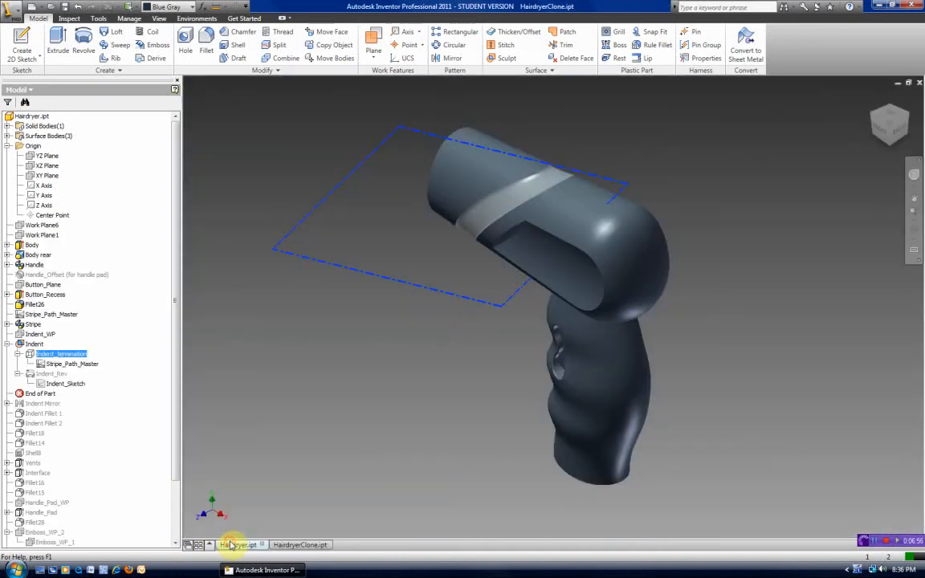
pyautogui.click(707, 310)
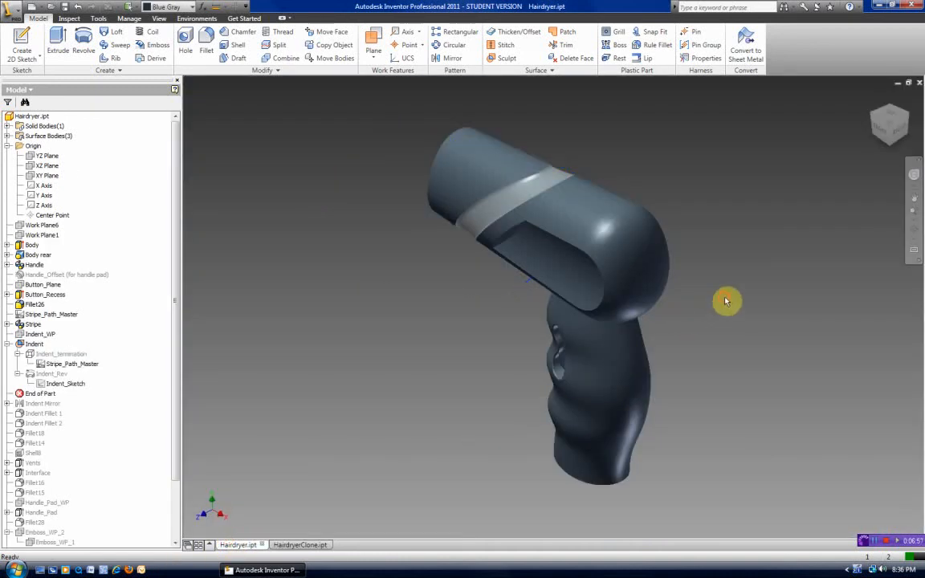
pyautogui.click(7, 345)
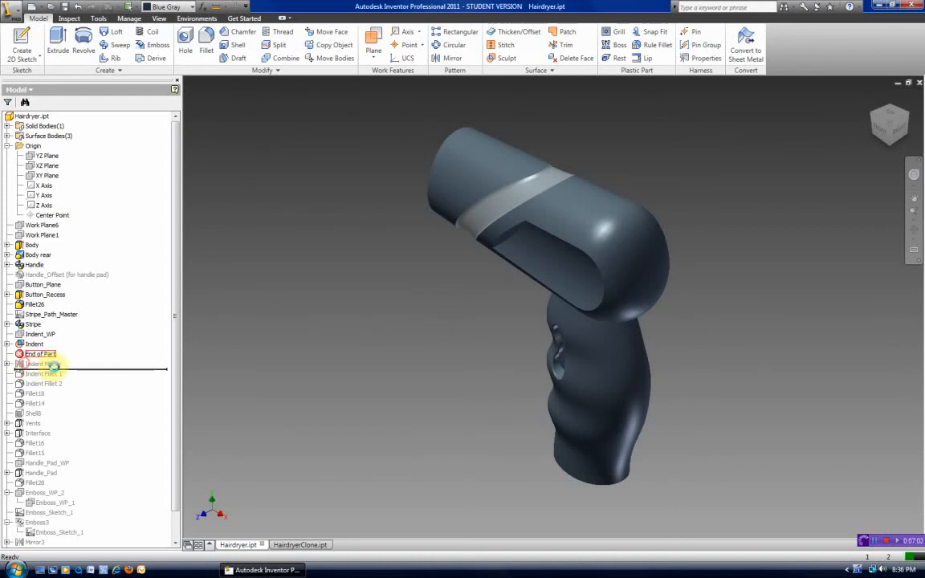
pyautogui.moveTo(53, 366); pyautogui.dragTo(56, 371)
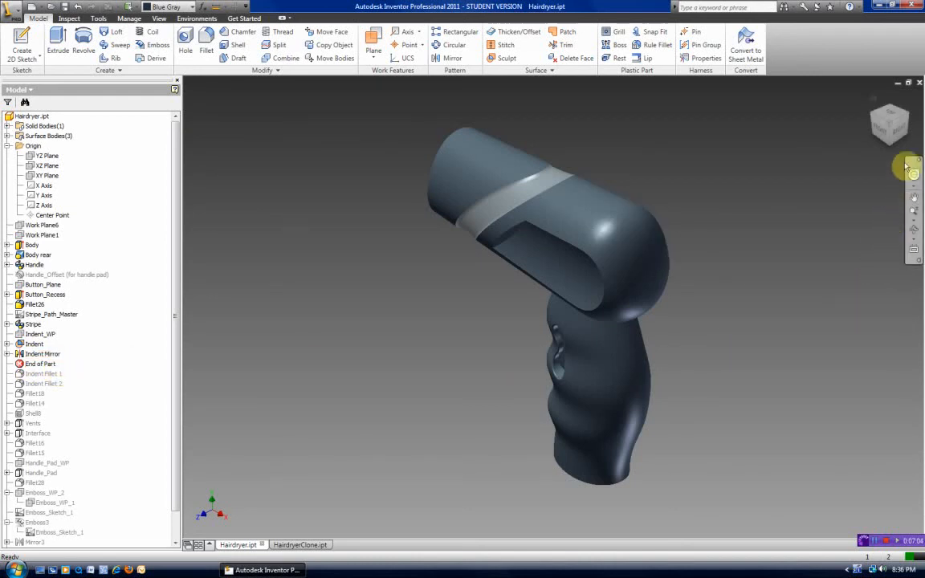
pyautogui.click(911, 118)
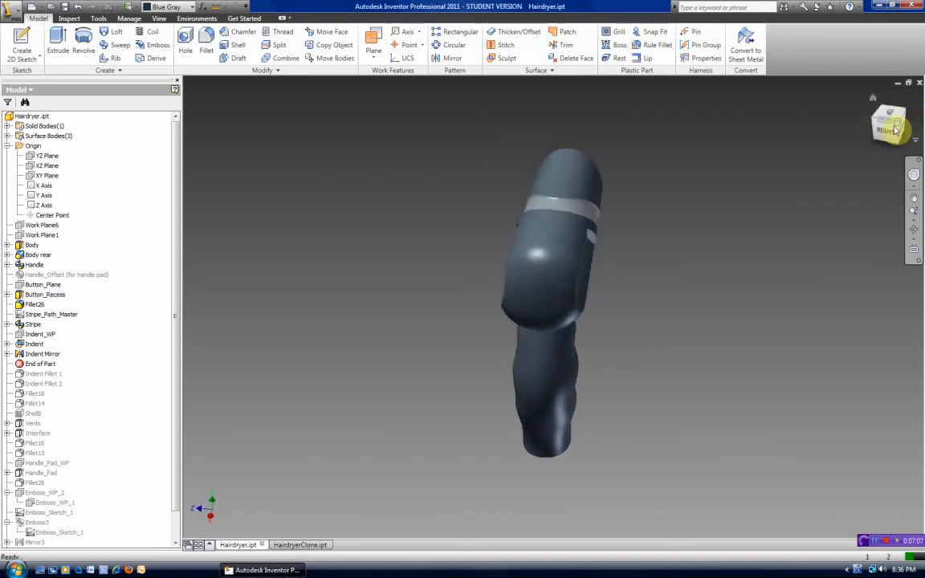
# Switch to HairdryerClone.ipt, inspect the side of the body opposite the sculpted indent, and return to the home view
pyautogui.click(300, 545)
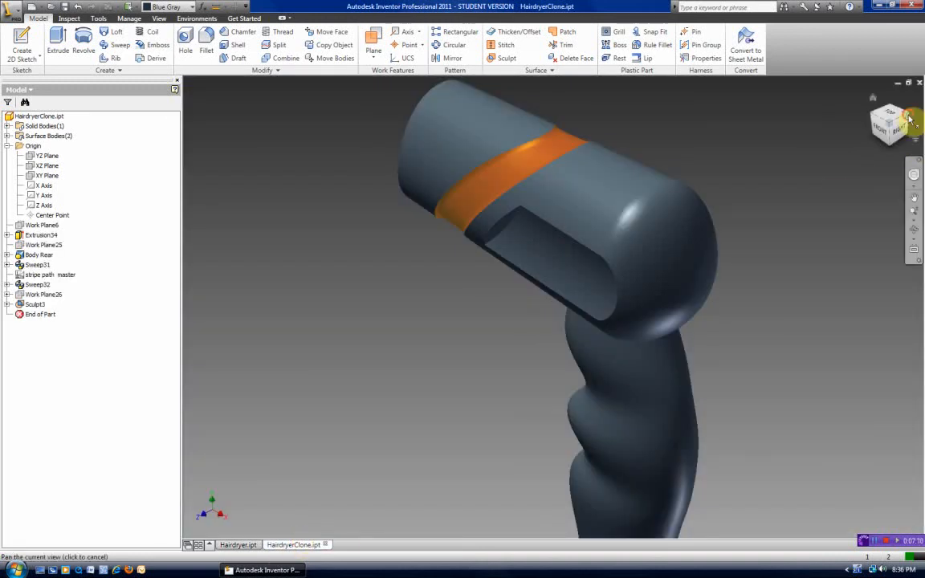
pyautogui.click(912, 118)
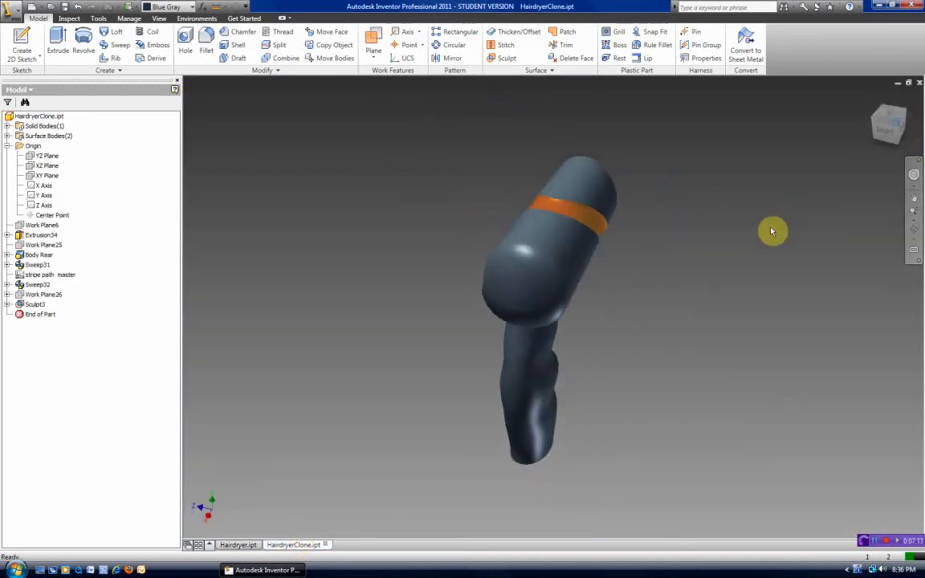
pyautogui.click(873, 115)
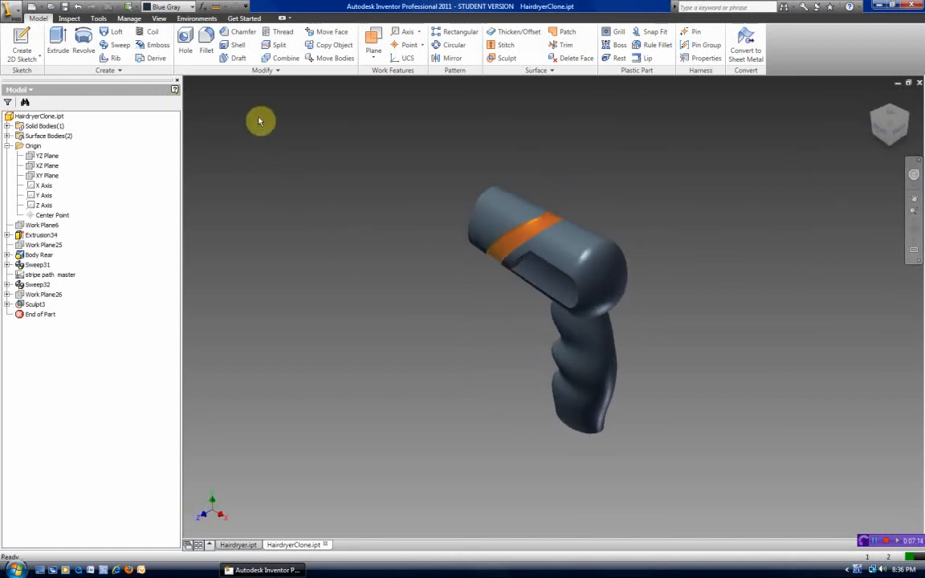
# Try to mirror the sculpted side indent, with the XY Plane included among the features, about the XY Plane
pyautogui.click(452, 59)
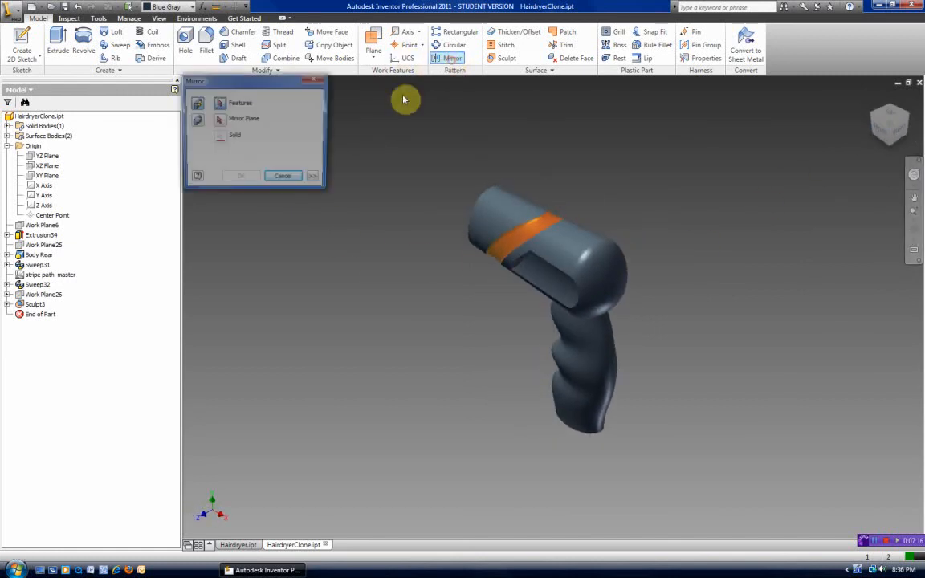
pyautogui.click(522, 277)
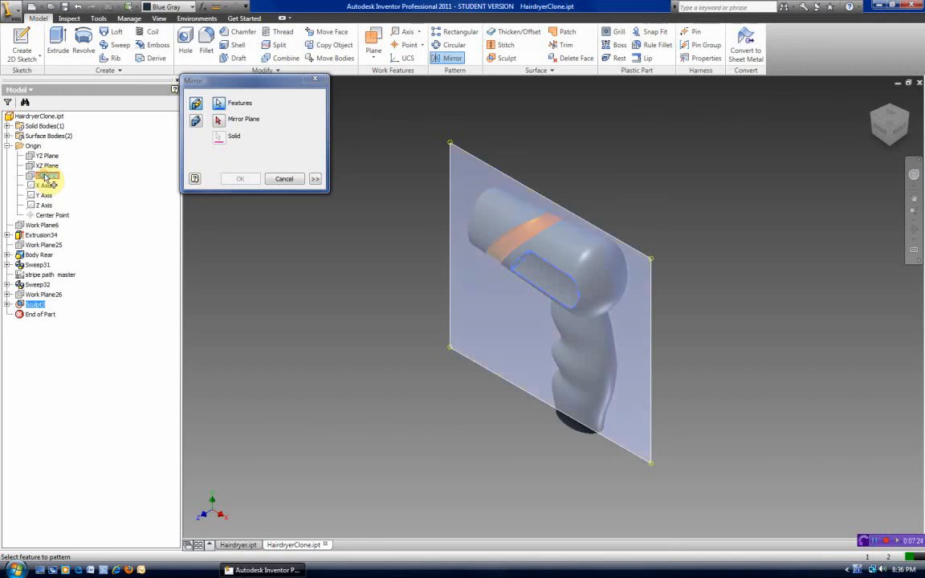
pyautogui.click(46, 176)
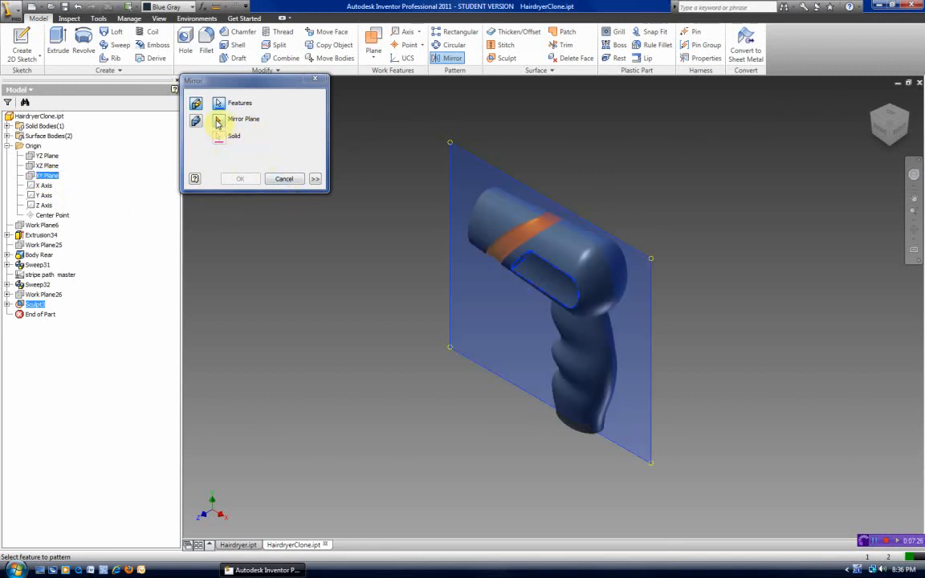
pyautogui.click(49, 176)
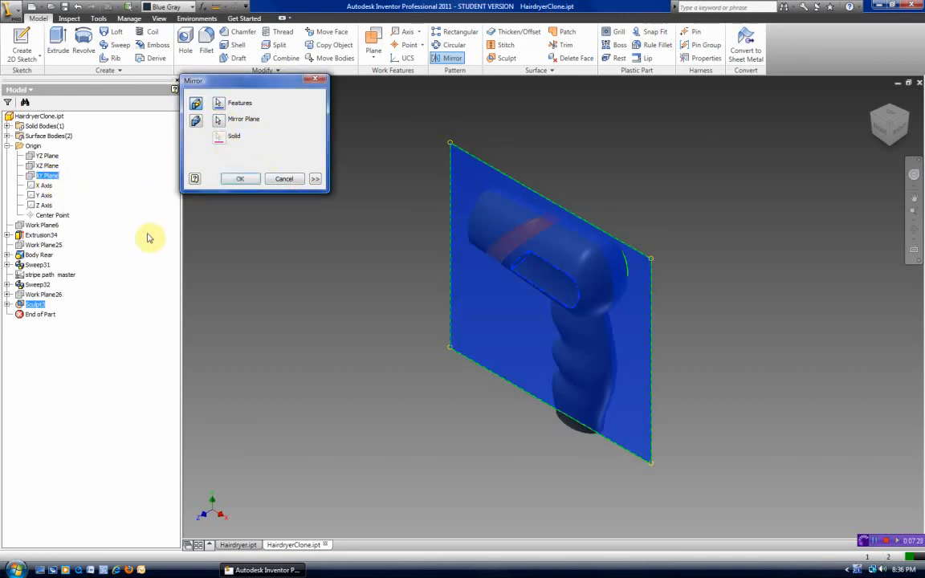
pyautogui.click(247, 180)
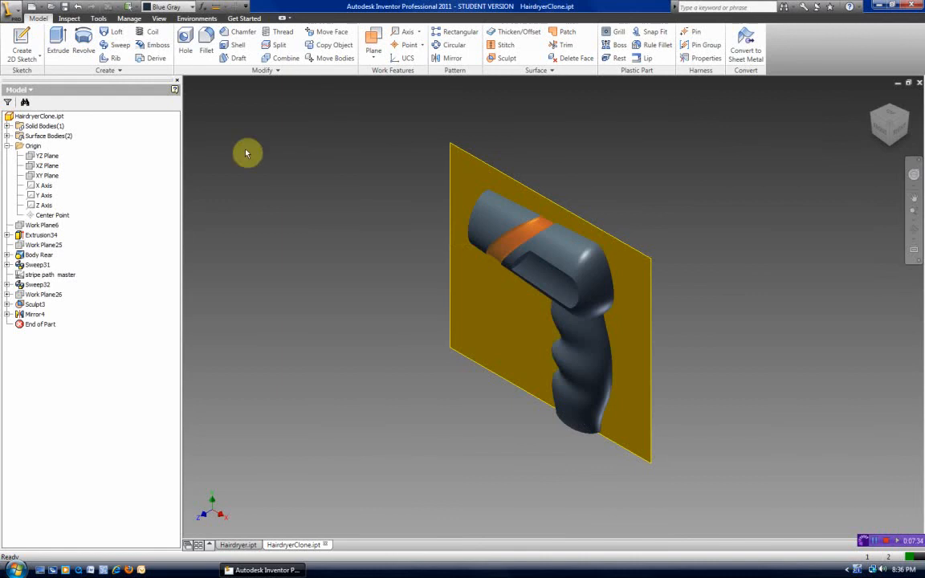
# Check the opposite side of the body and delete the mirror feature that includes the XY Plane
pyautogui.click(913, 118)
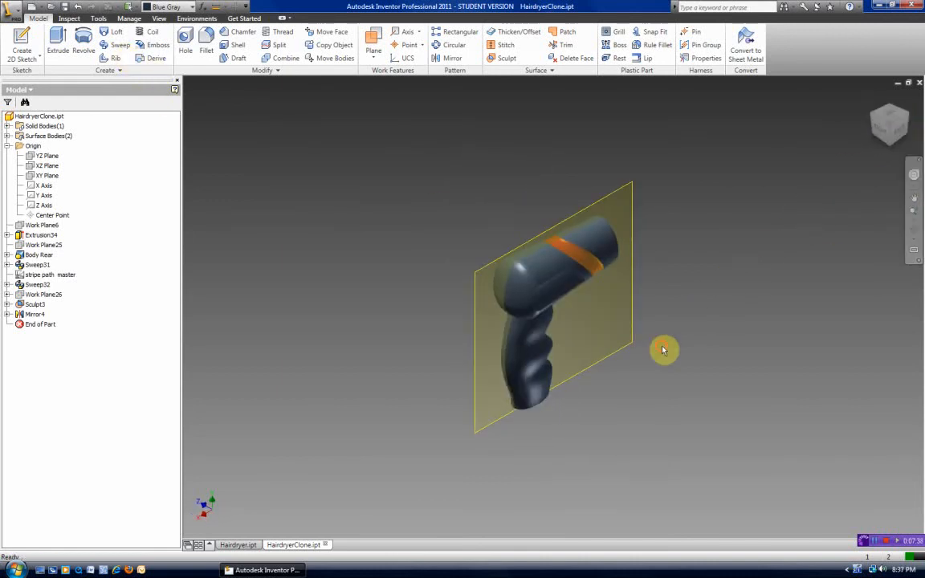
pyautogui.click(628, 347)
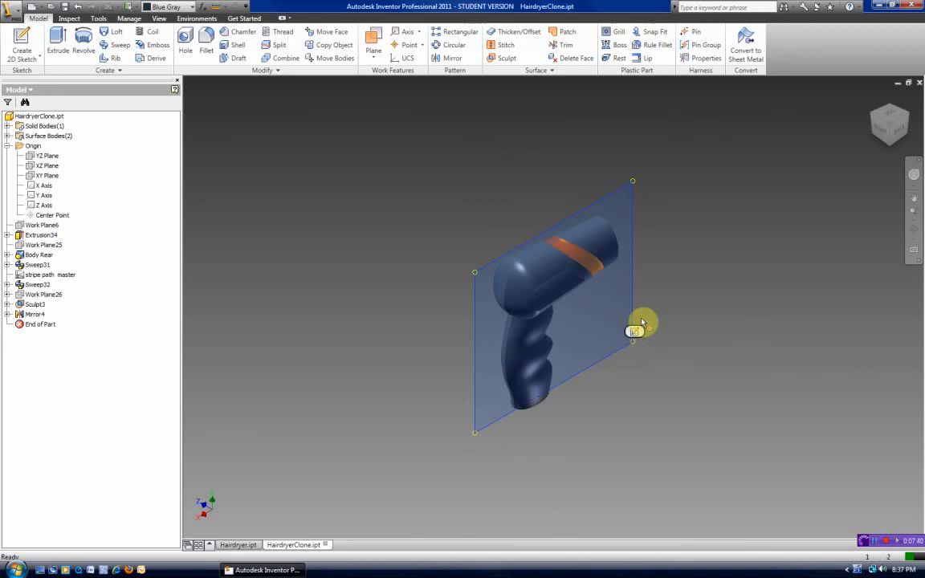
pyautogui.rightClick(32, 317)
pyautogui.click(56, 339)
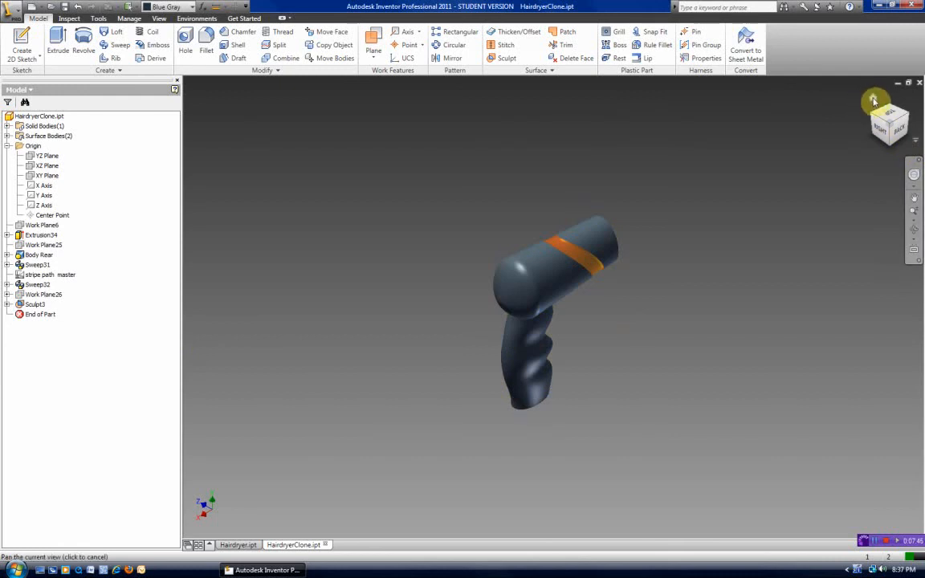
# Mirror only the sculpted side indent about the XY Plane and check the opposite side of the body
pyautogui.click(874, 100)
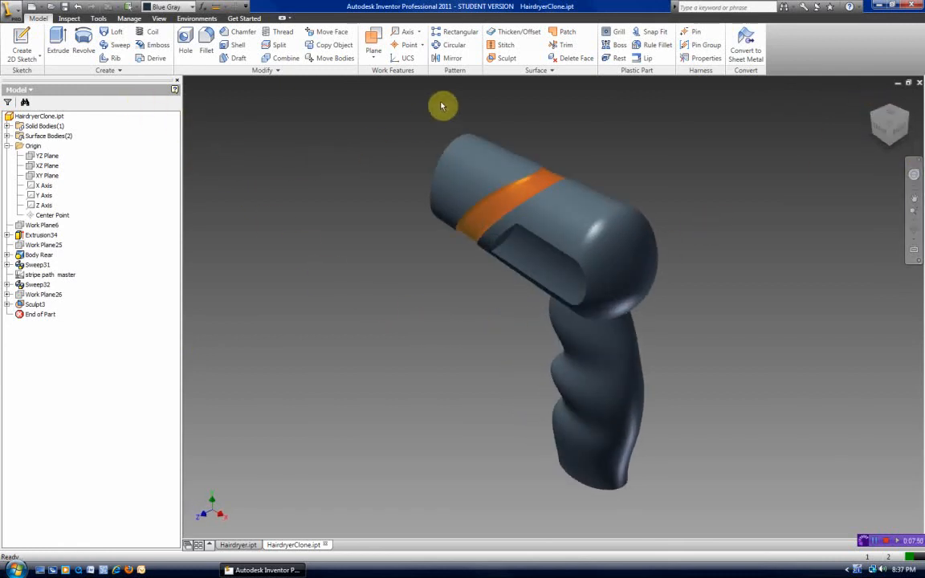
pyautogui.click(448, 58)
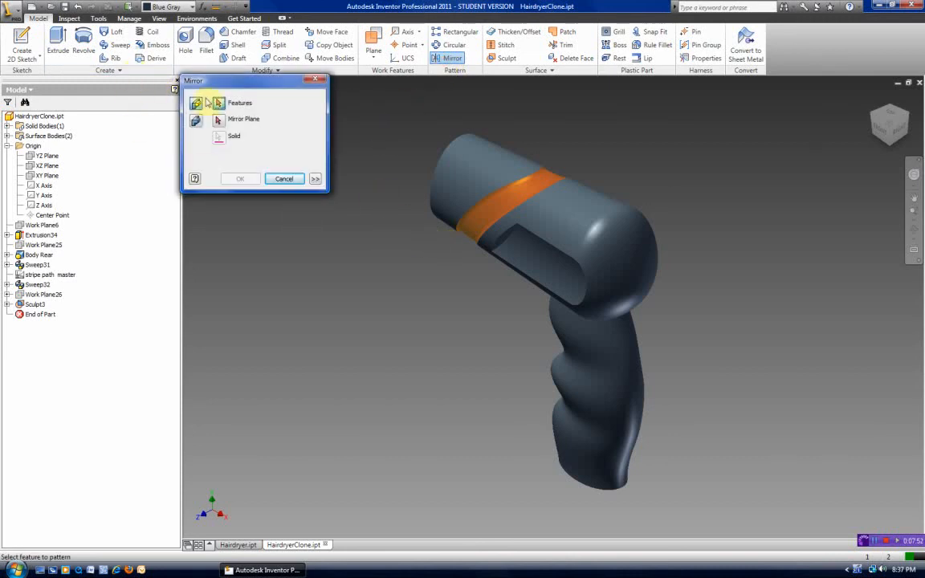
pyautogui.click(511, 262)
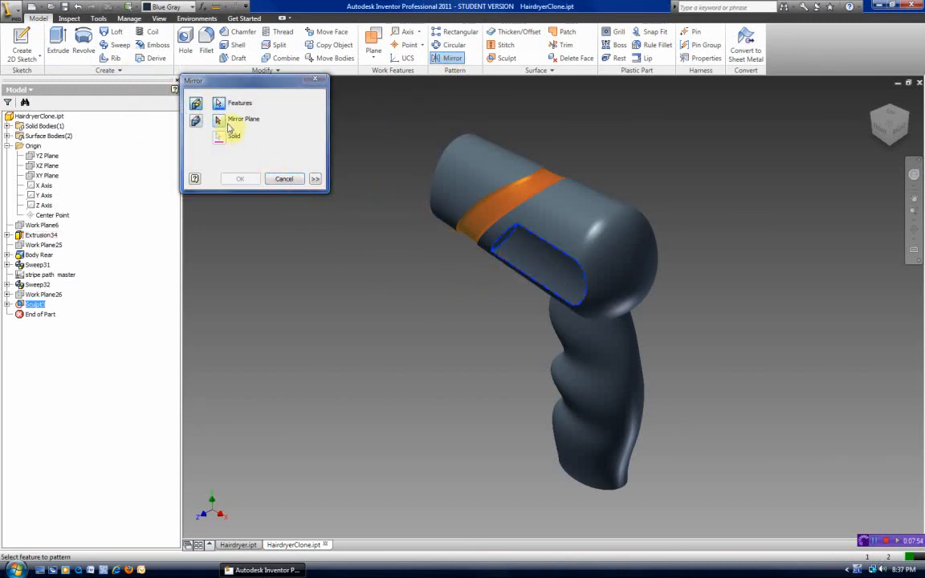
pyautogui.click(217, 119)
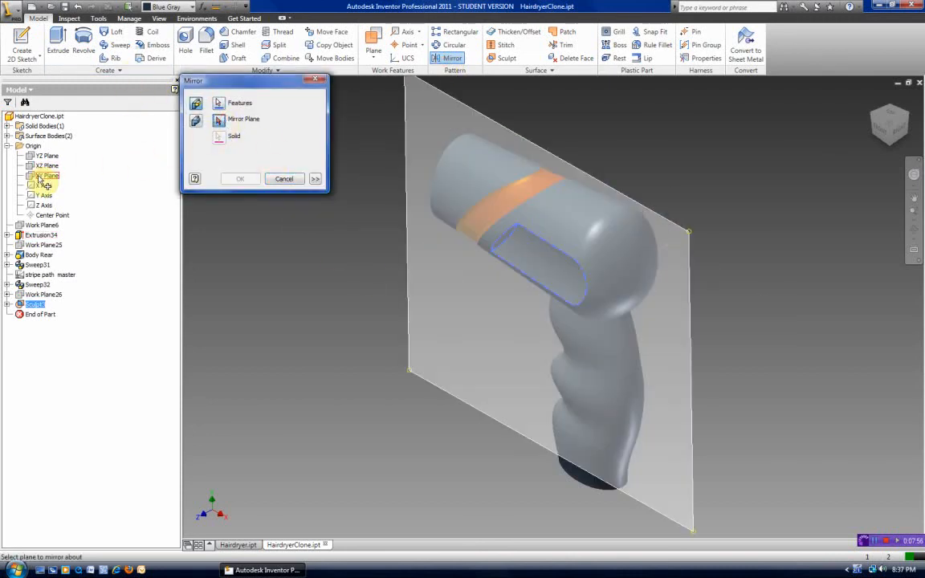
pyautogui.click(47, 175)
pyautogui.click(254, 177)
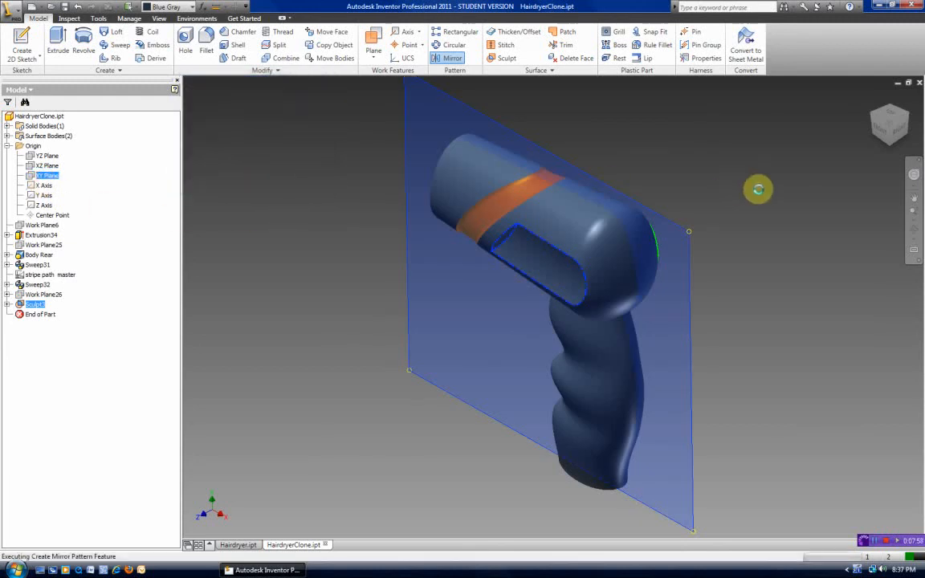
pyautogui.click(910, 118)
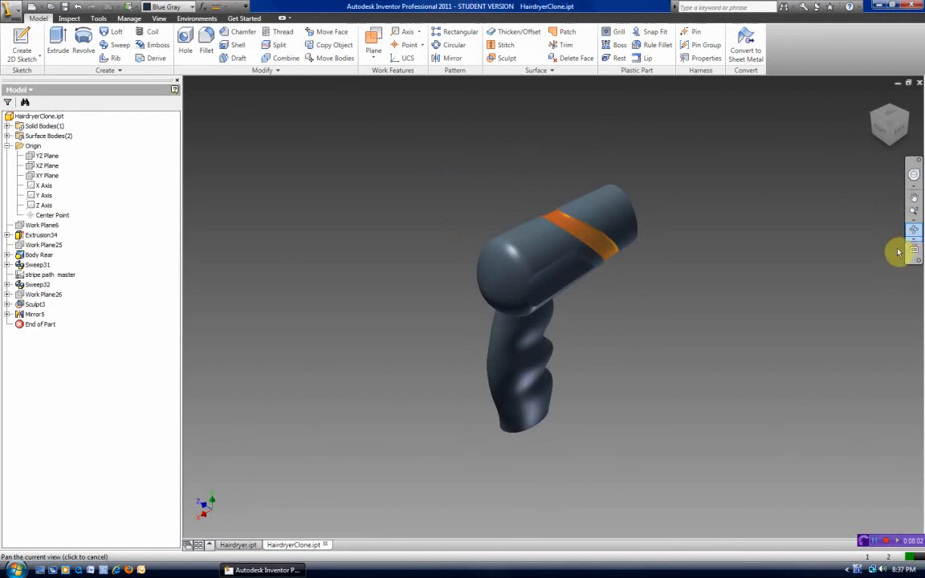